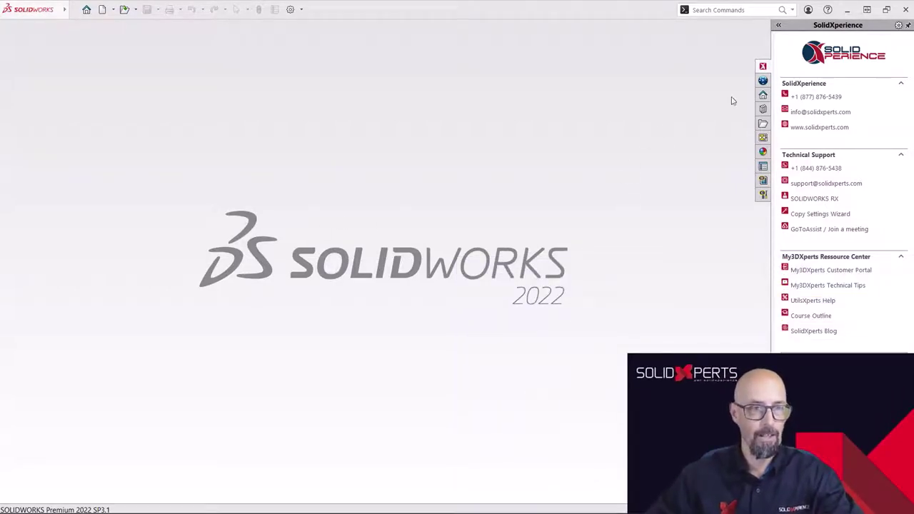
Create a new frame inside the Hotels > Rooms folder of the SWOOD Library.
left_click(762, 181)
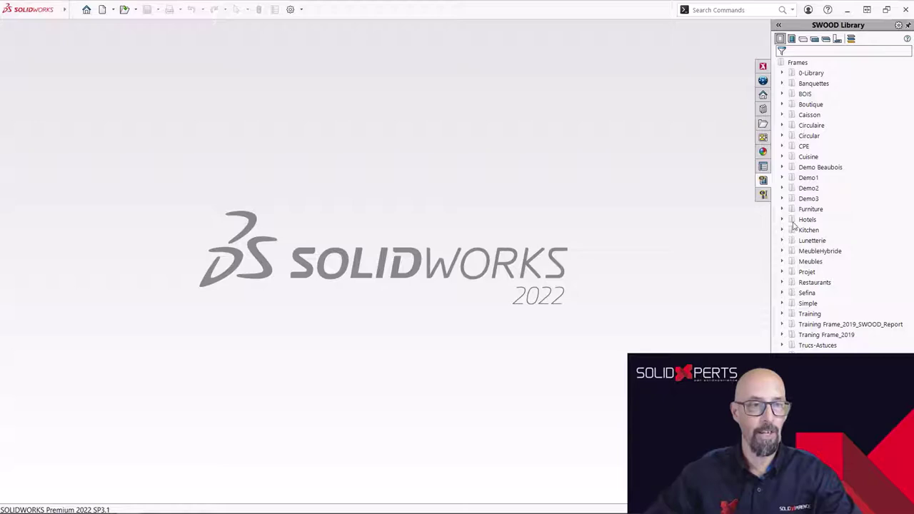
left_click(781, 220)
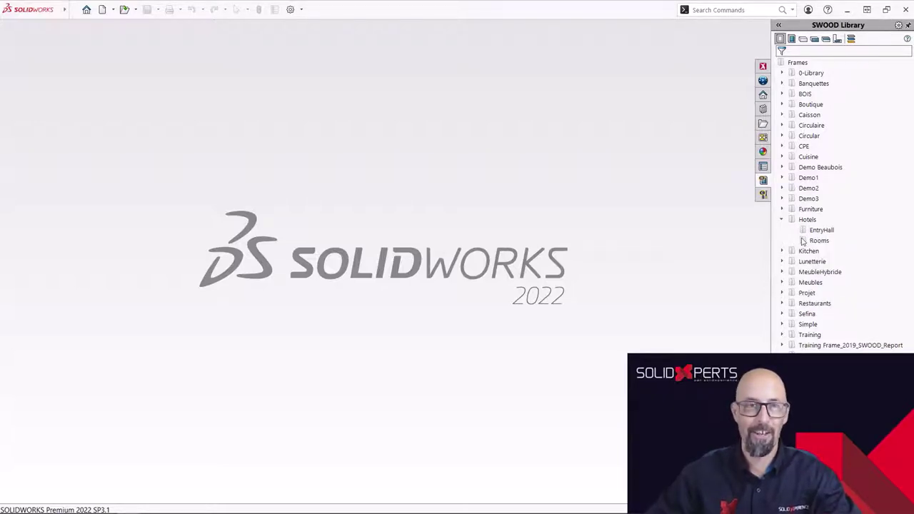
left_click(811, 242)
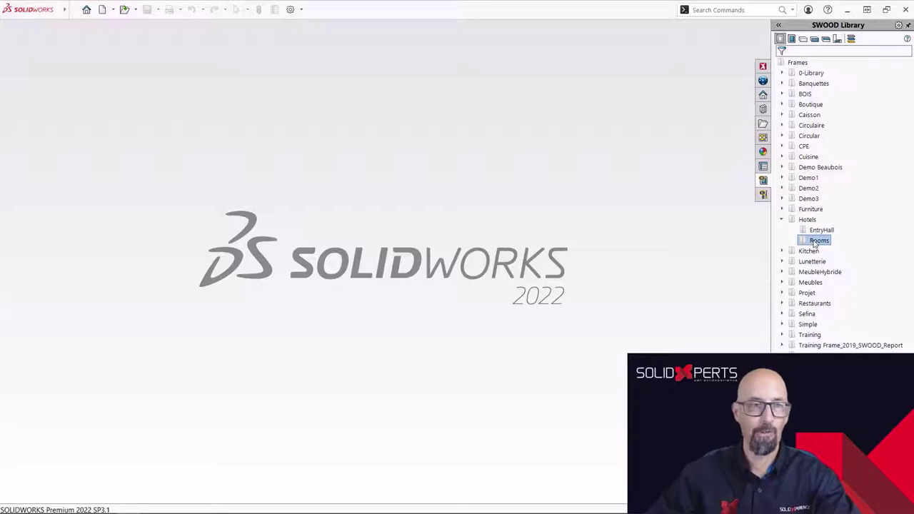
right_click(818, 243)
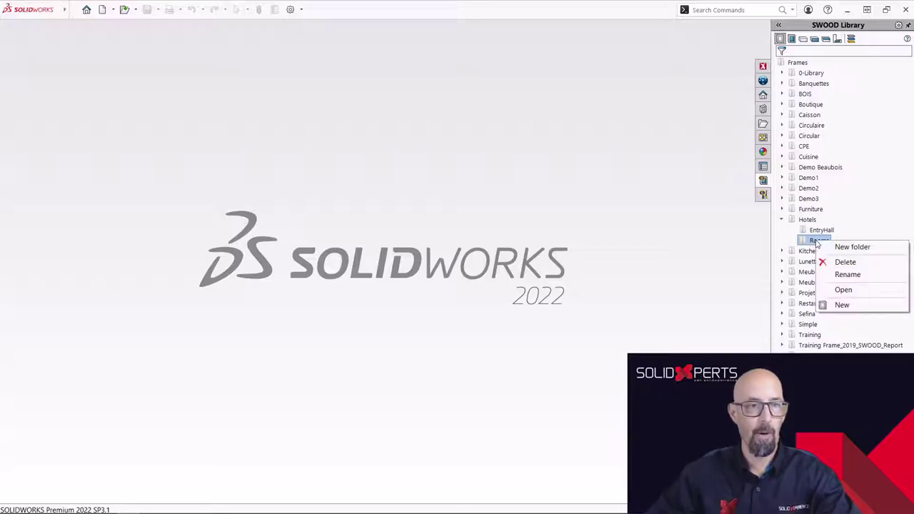
left_click(841, 305)
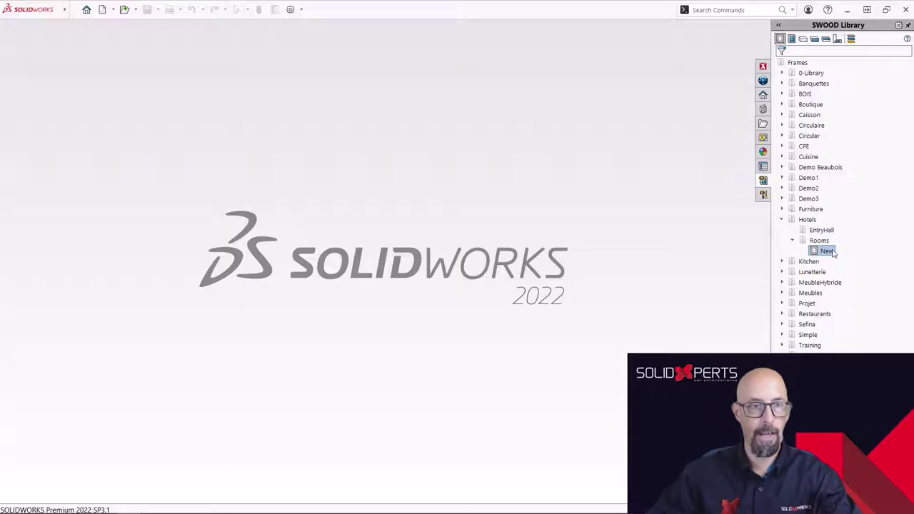
Rename the new frame to 'Nightstand' and bring up its options.
left_click(832, 251)
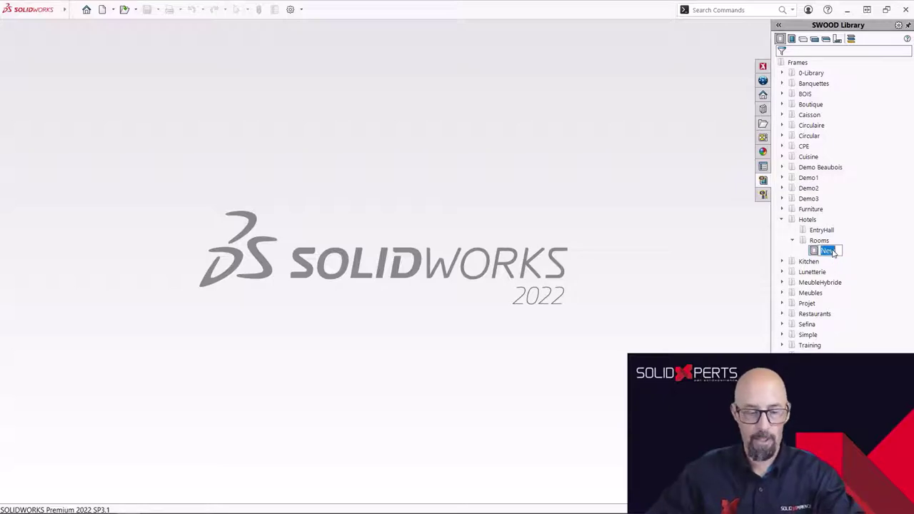
type("N")
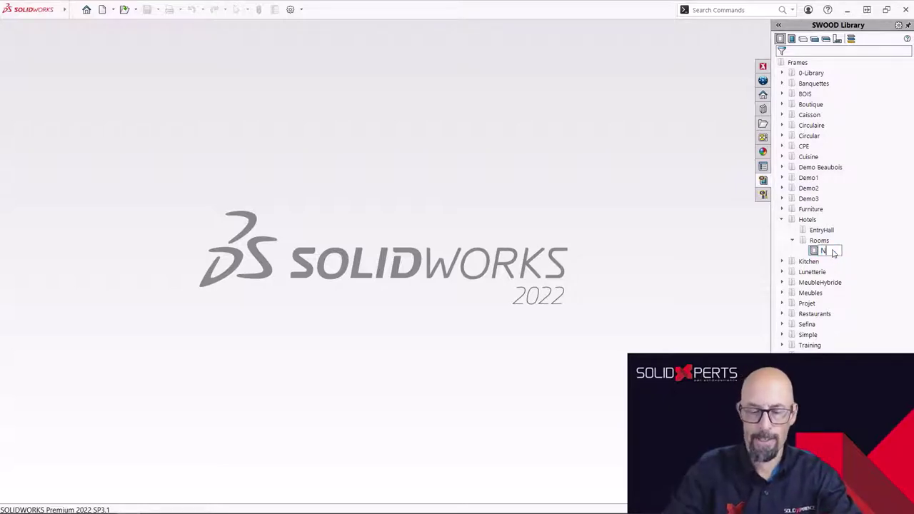
type("ight")
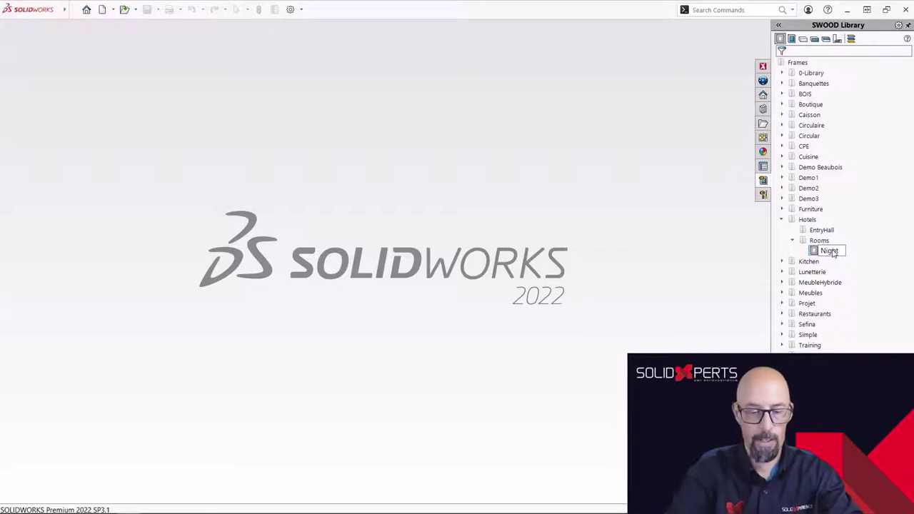
type("stand")
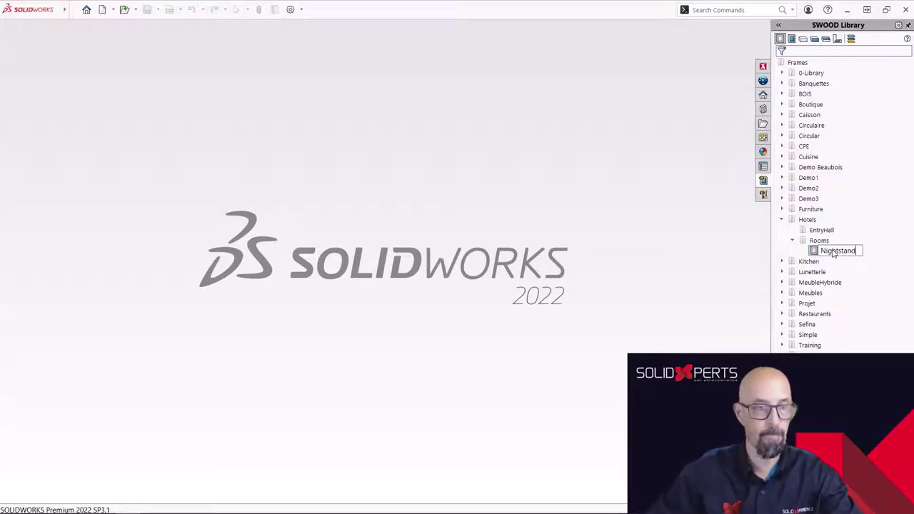
left_click(889, 253)
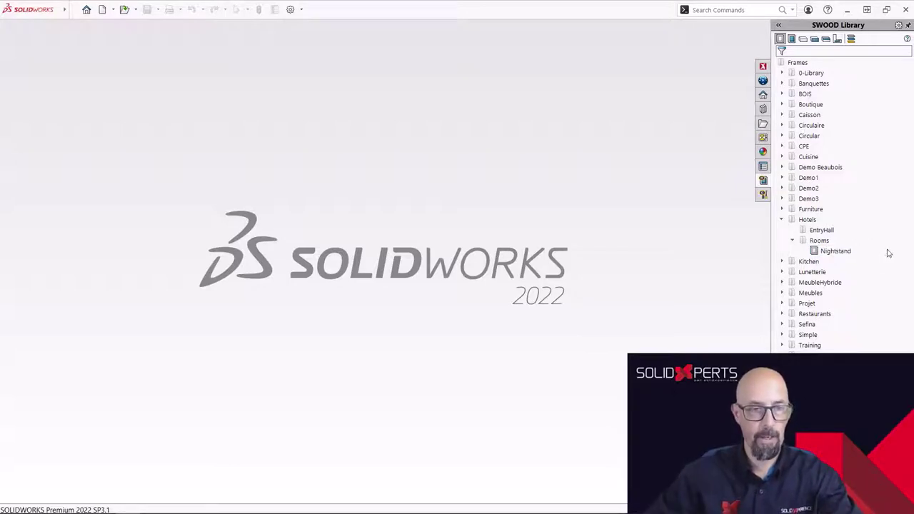
left_click(832, 254)
right_click(832, 253)
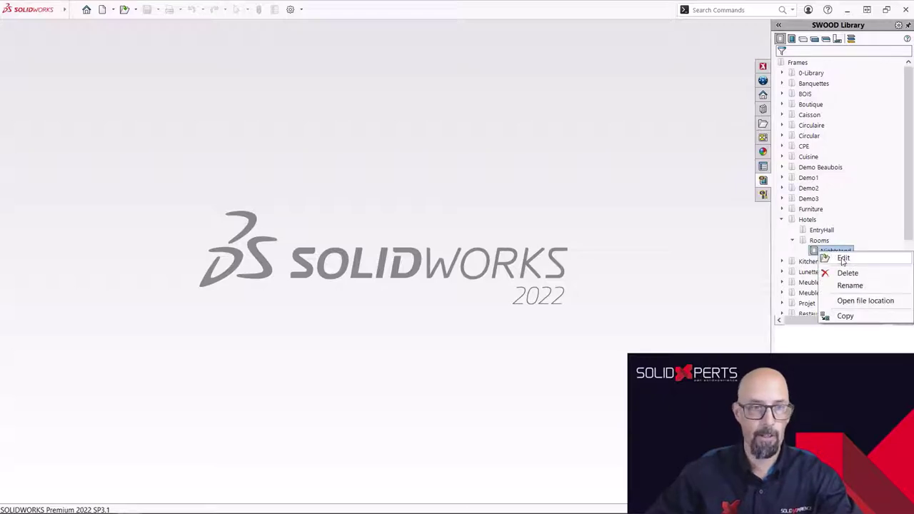
Edit the Nightstand frame and insert a copy of the Generic panel from Panels > Generics.
left_click(842, 259)
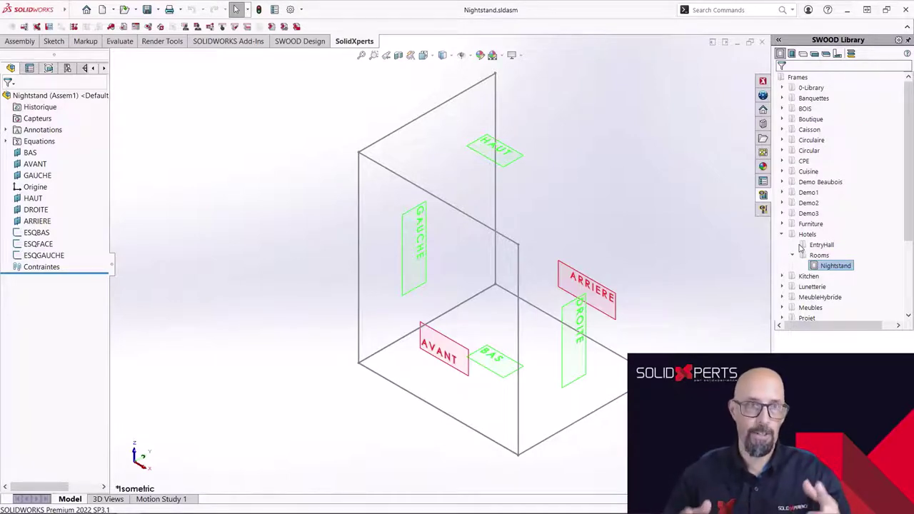
left_click(802, 54)
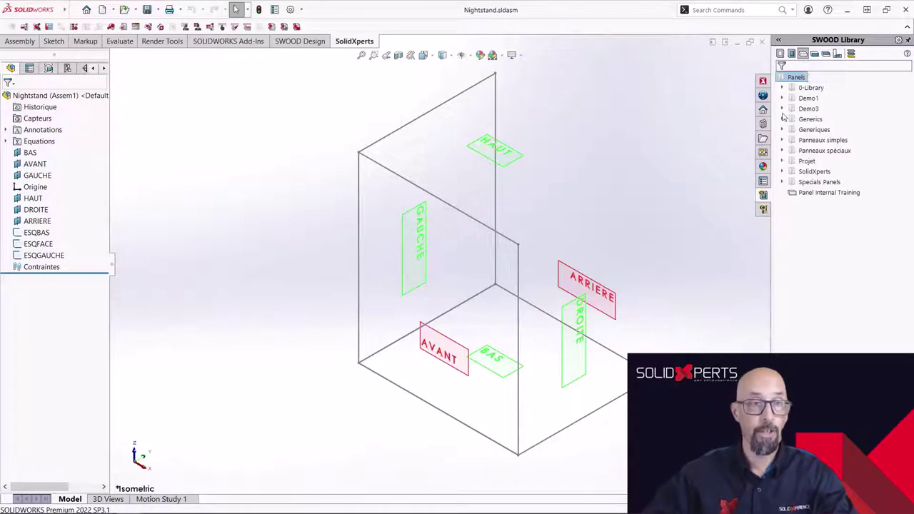
left_click(781, 119)
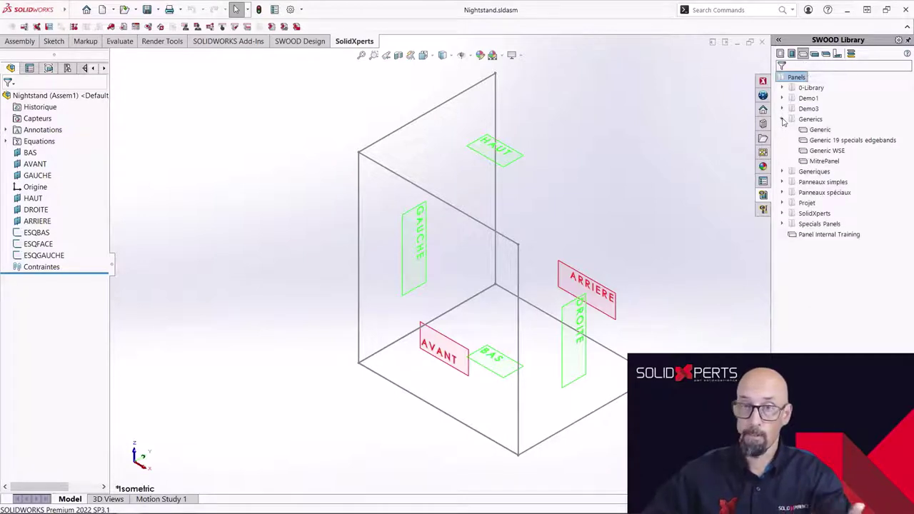
left_click(819, 131)
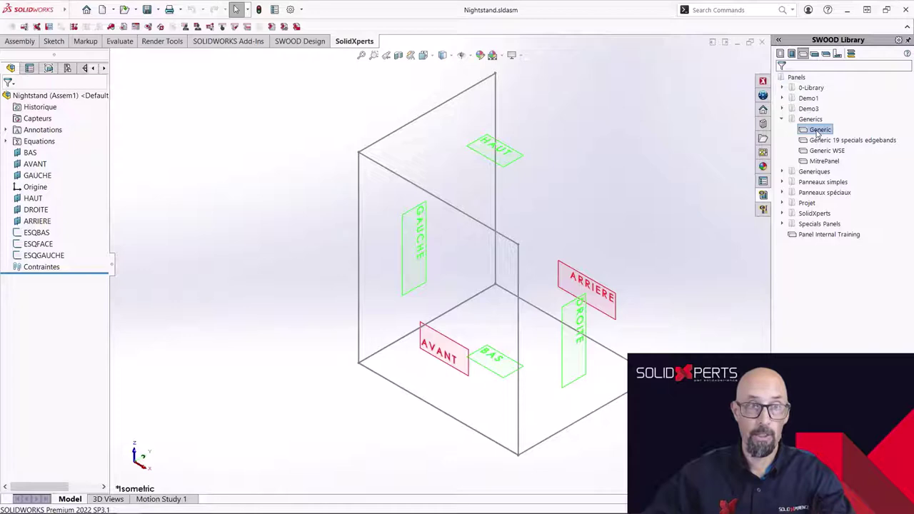
right_click(820, 132)
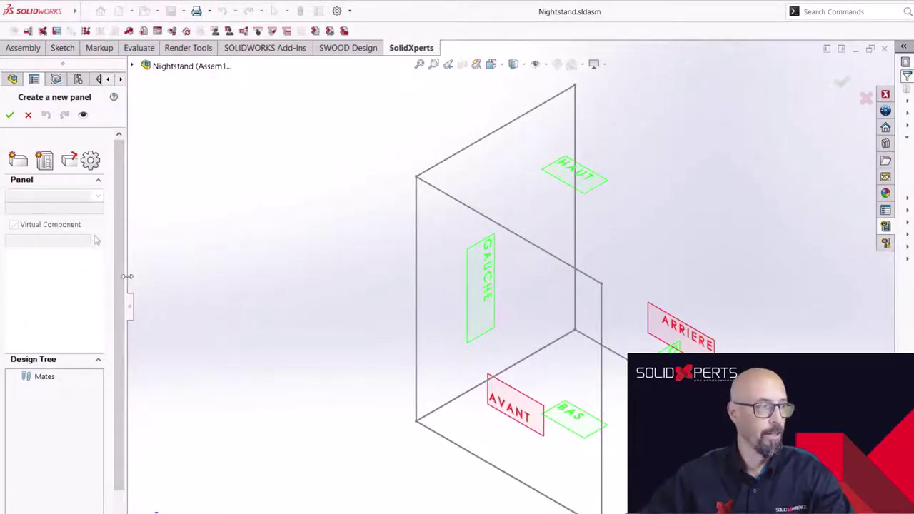
Place a left side panel L and a right side panel R in the Nightstand frame.
left_click_drag(127, 275, 190, 271)
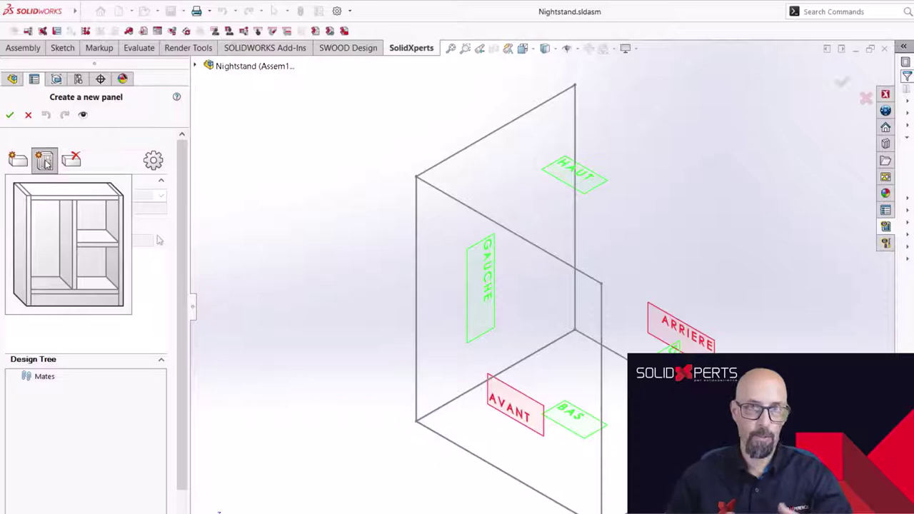
left_click(18, 215)
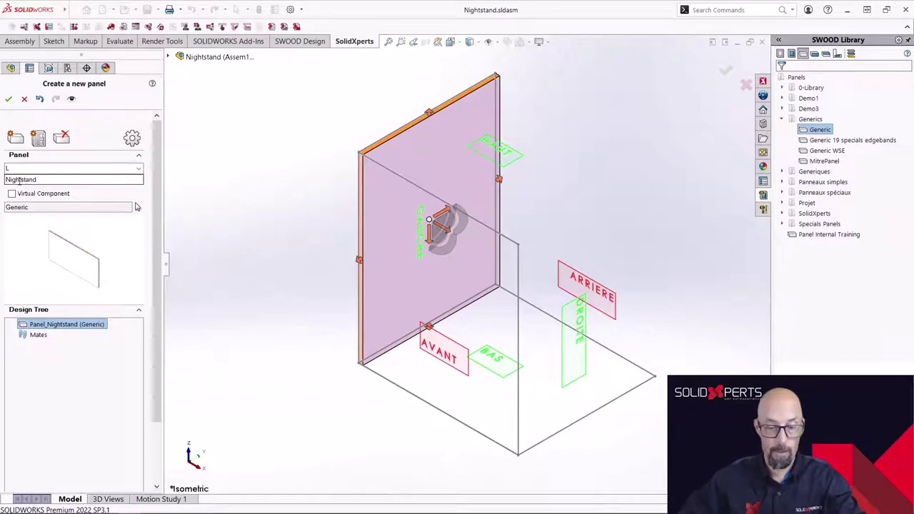
key("c")
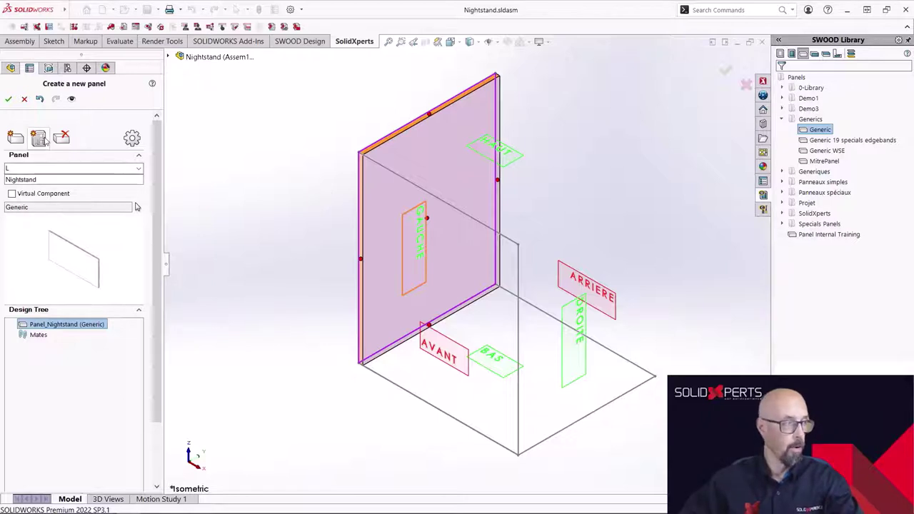
left_click(97, 186)
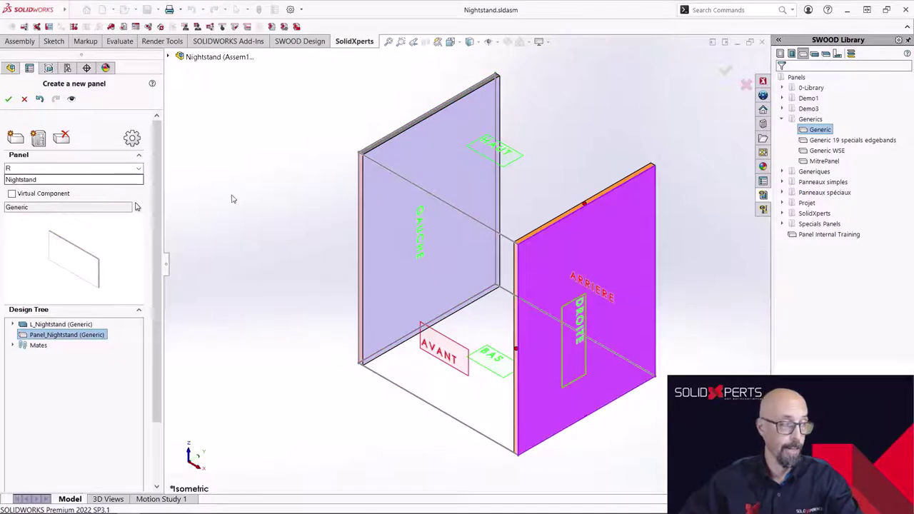
Add a bottom panel B, picking the right side face and bottom front edge as references.
mouse_move(38, 137)
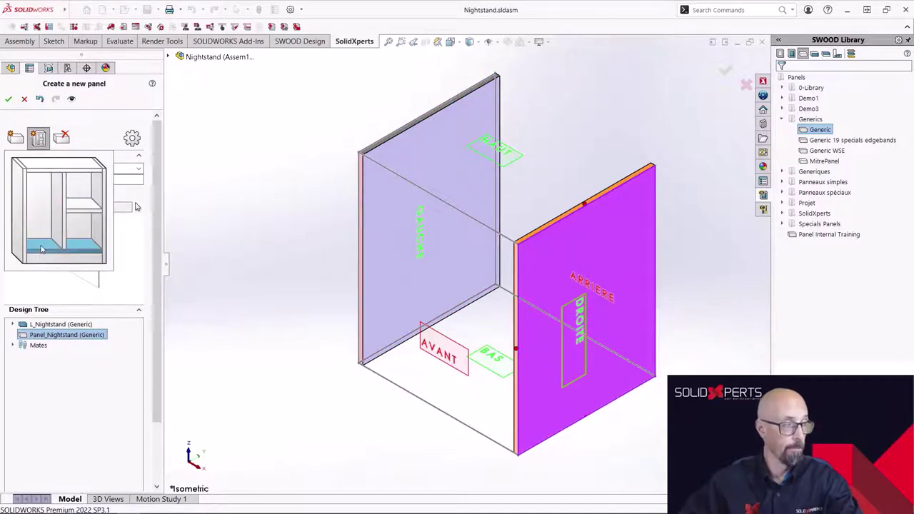
left_click(43, 246)
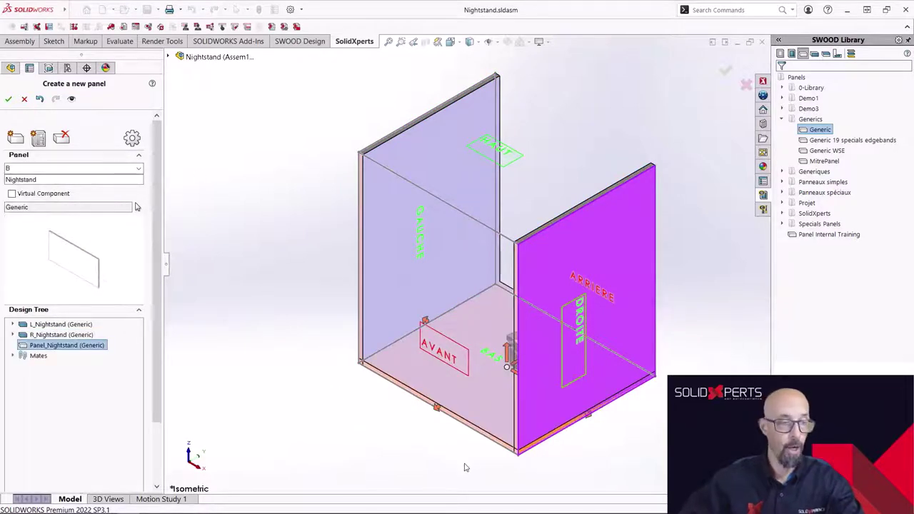
middle_click_drag(465, 465, 465, 439)
scroll(465, 372, "down", 5)
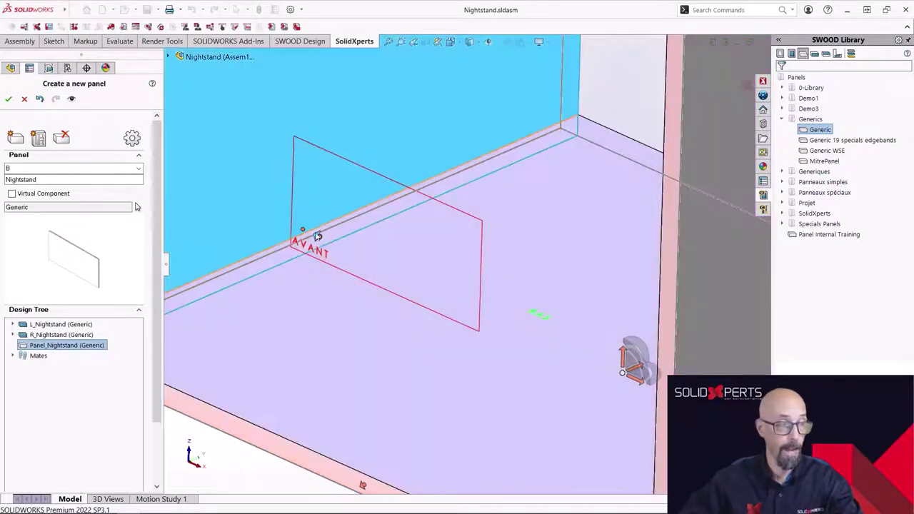
scroll(504, 256, "up", 3)
scroll(504, 256, "up", 3)
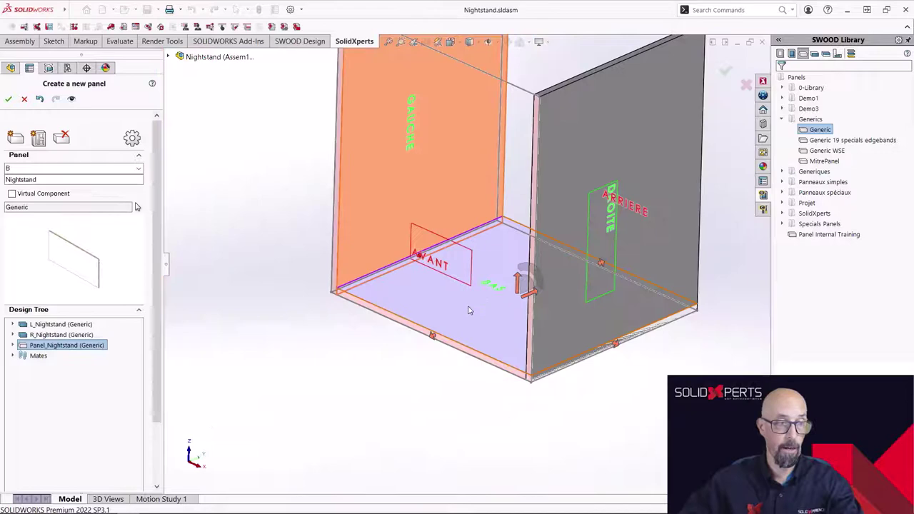
middle_click_drag(467, 310, 612, 276)
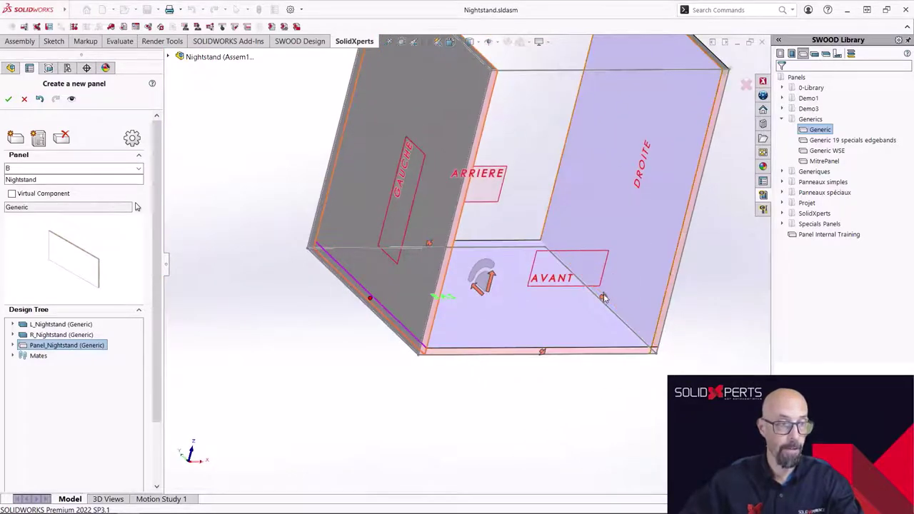
left_click(608, 267)
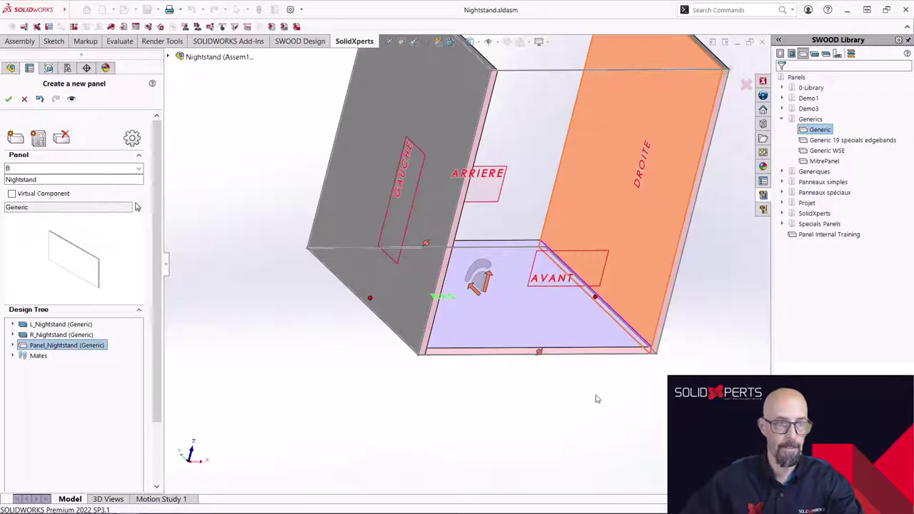
left_click(538, 350)
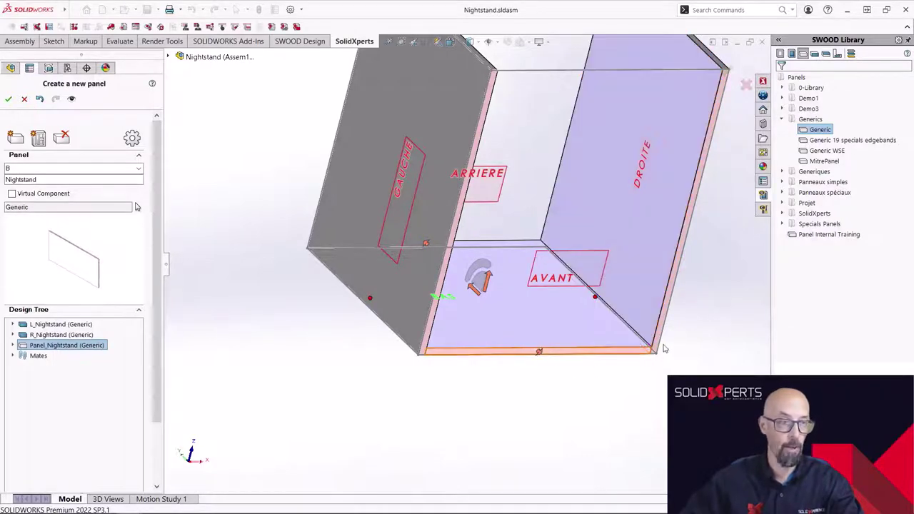
Place panel B on the cabinet's bottom face between the sides, oriented by the front edge.
middle_click_drag(625, 409, 706, 258)
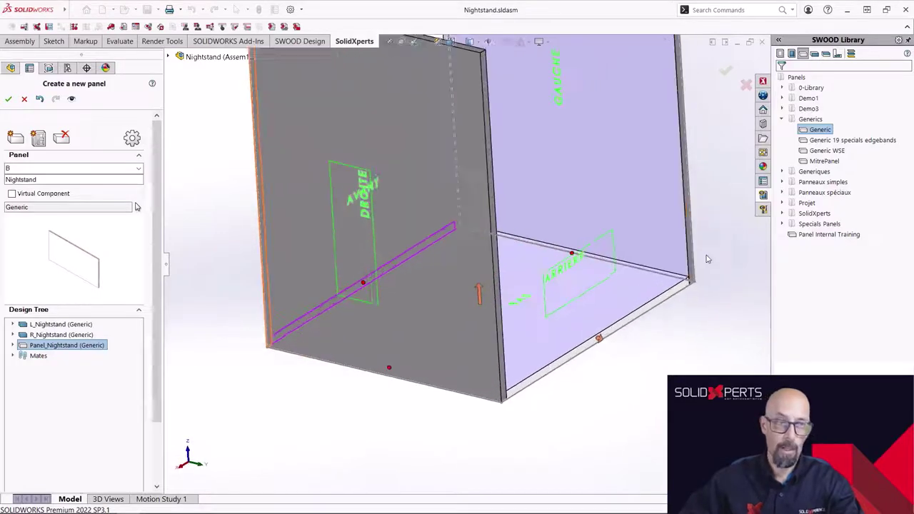
scroll(706, 258, "down", 2)
left_click(526, 375)
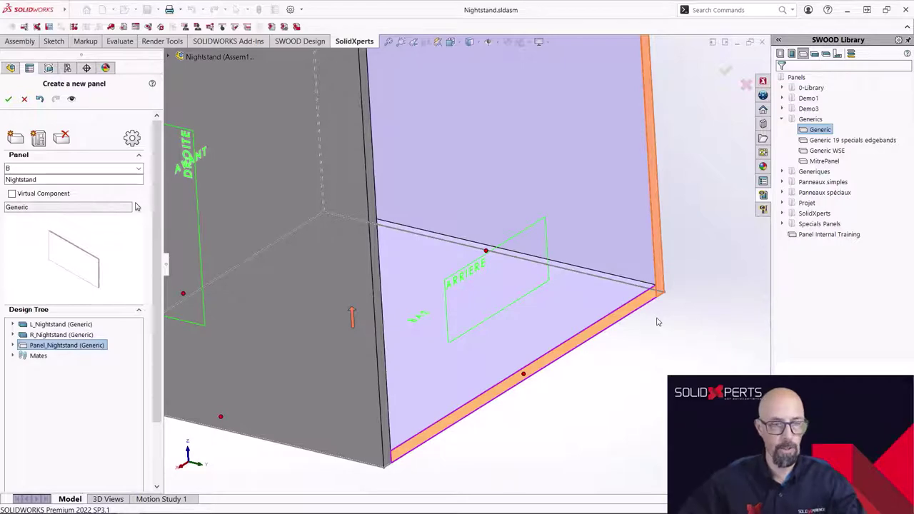
key("f")
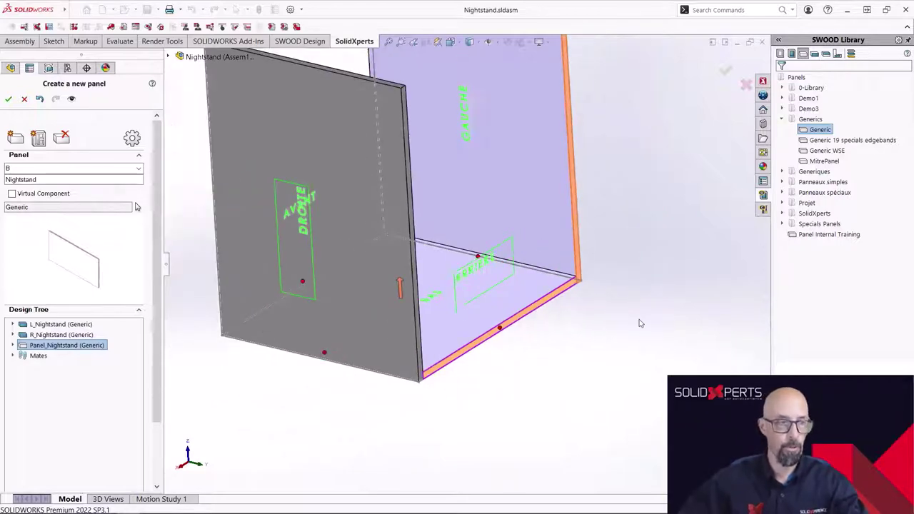
middle_click_drag(402, 163, 515, 193)
left_click(568, 323)
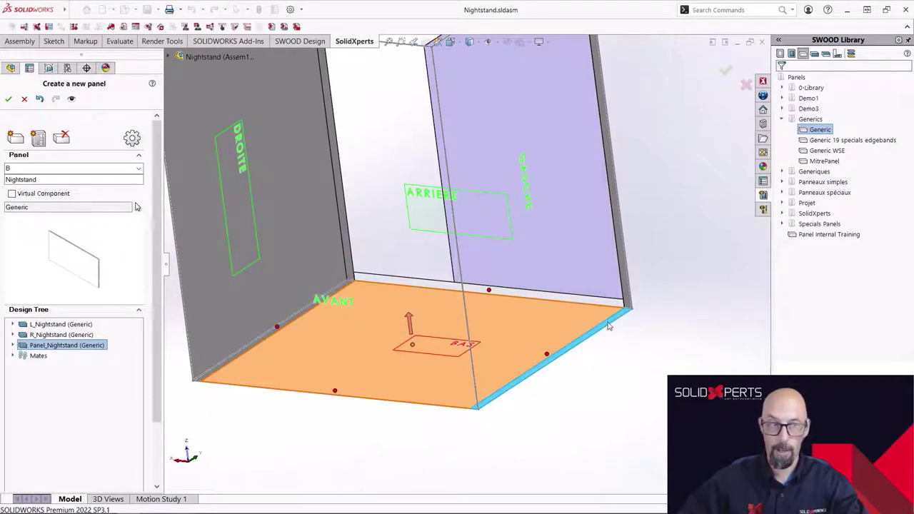
left_click(609, 326)
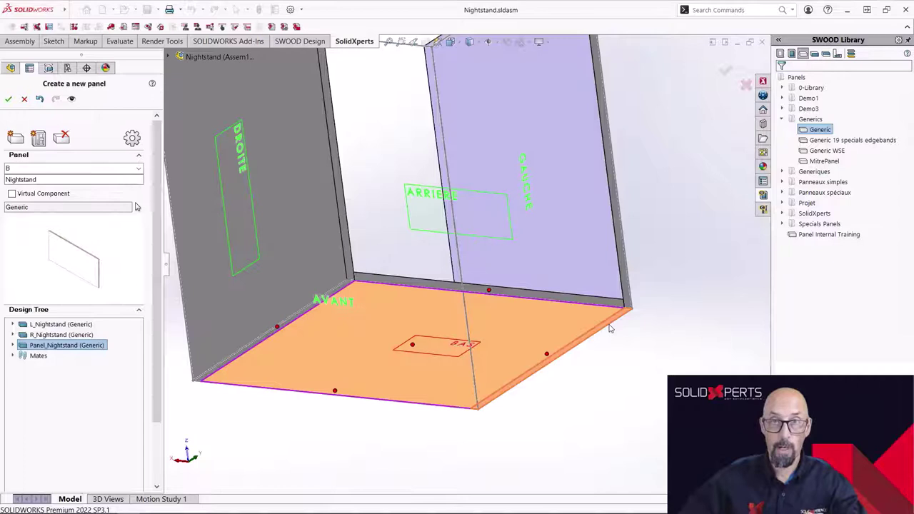
Offset bottom panel B by -50 mm so it sits 50 mm above the floor.
left_click(412, 347)
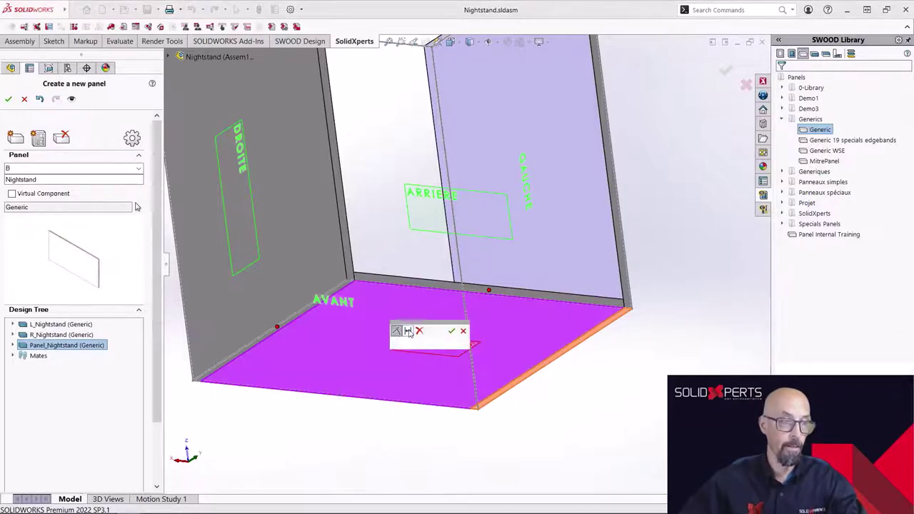
left_click(408, 331)
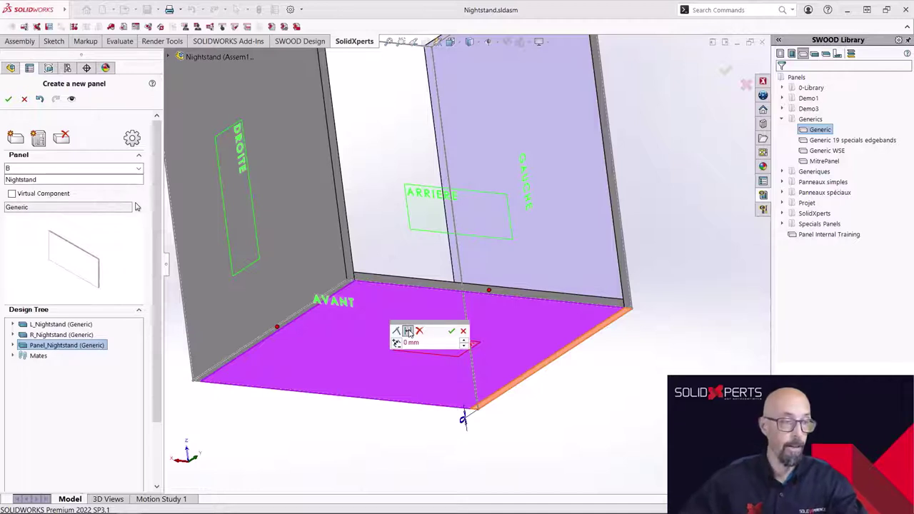
double_click(411, 342)
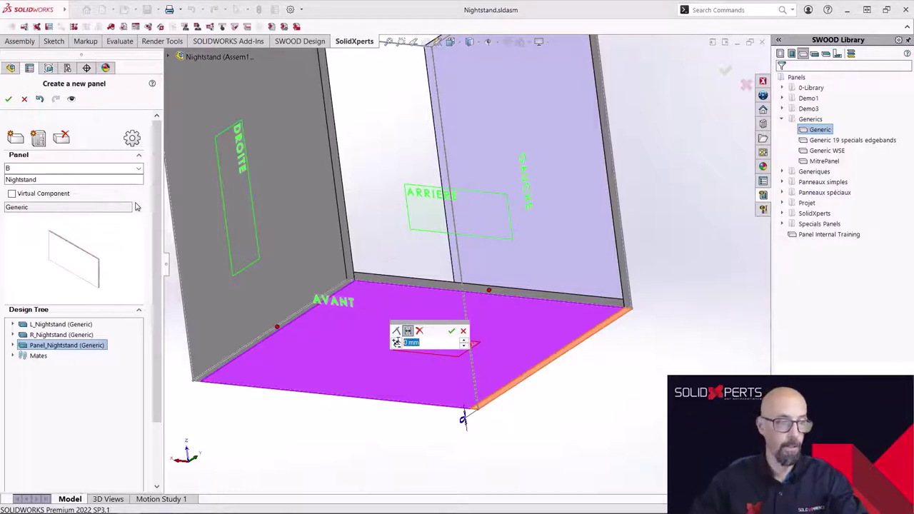
type("-50")
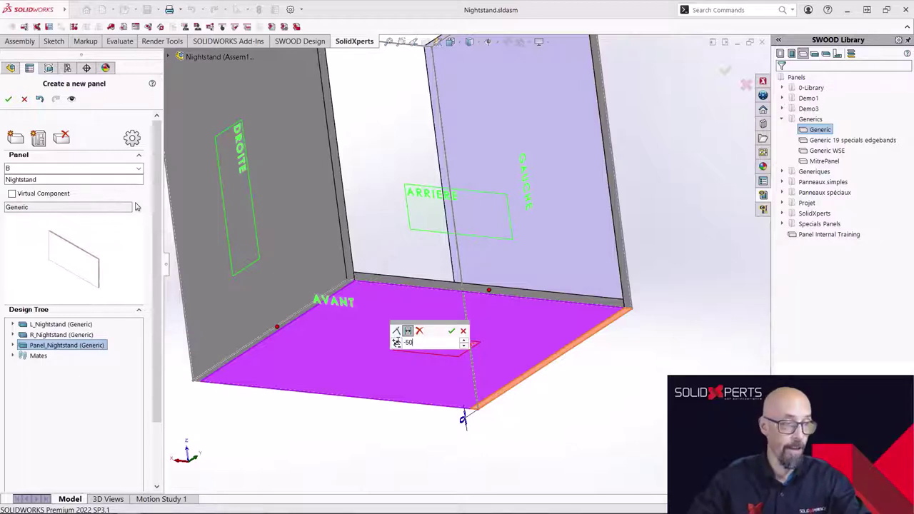
key("Return")
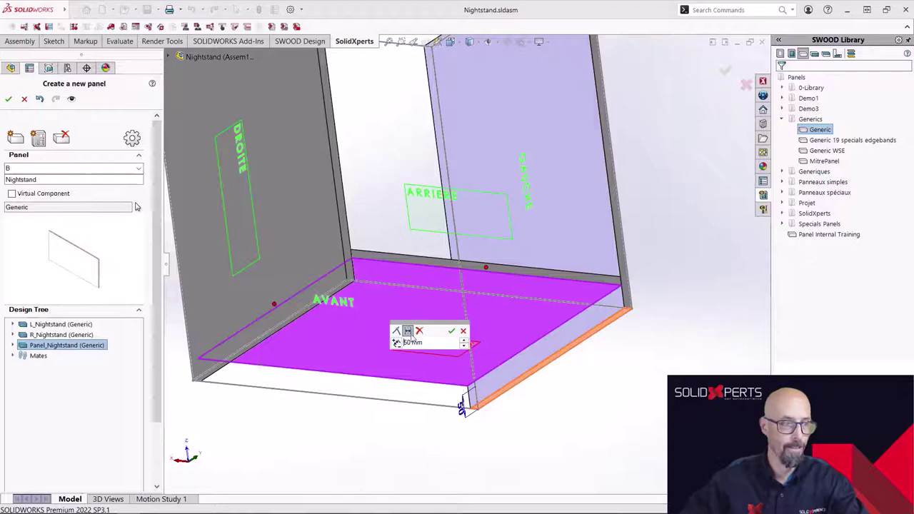
left_click(452, 332)
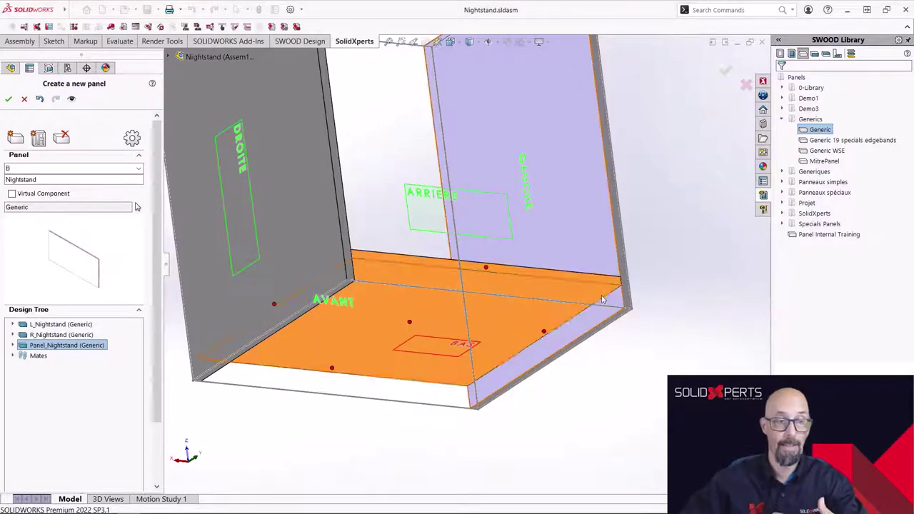
Add a top panel T, using the left side's front edge as reference.
middle_click_drag(664, 428, 416, 235)
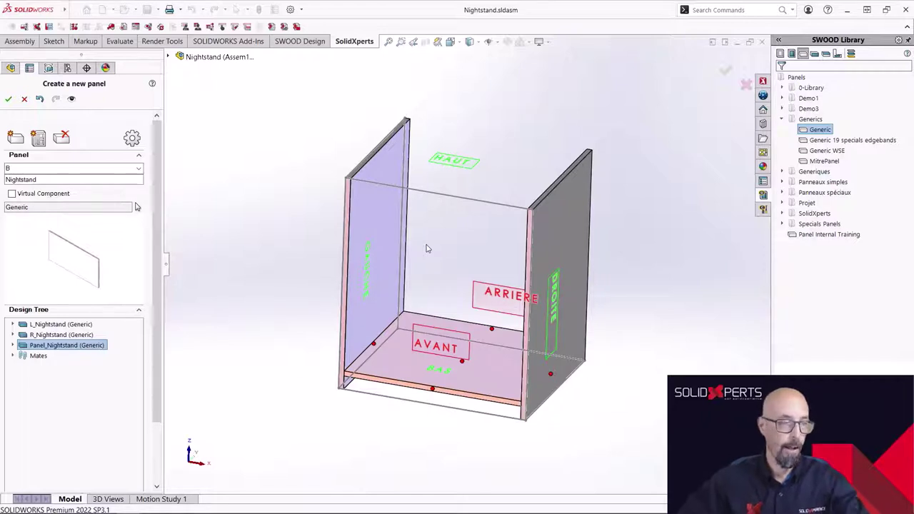
scroll(333, 358, "down", 2)
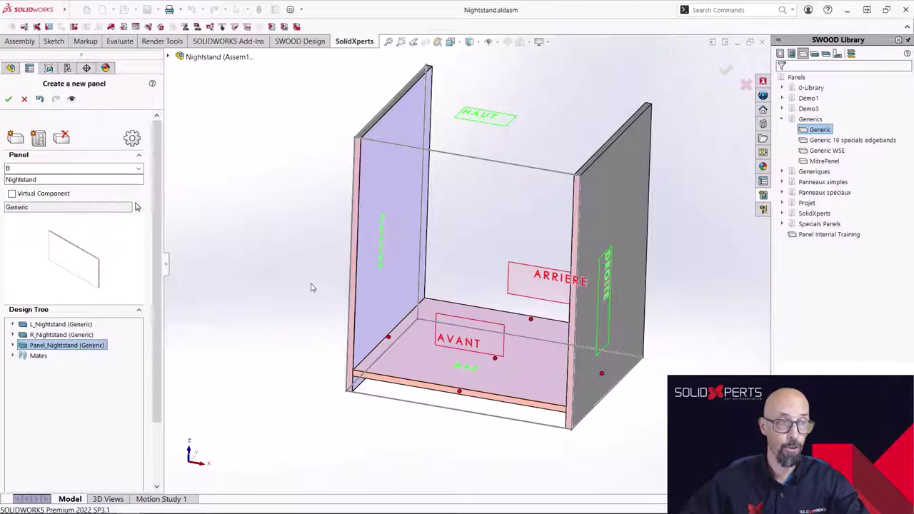
mouse_move(311, 287)
middle_mouse_down()
mouse_move(289, 241)
mouse_move(307, 273)
middle_mouse_up()
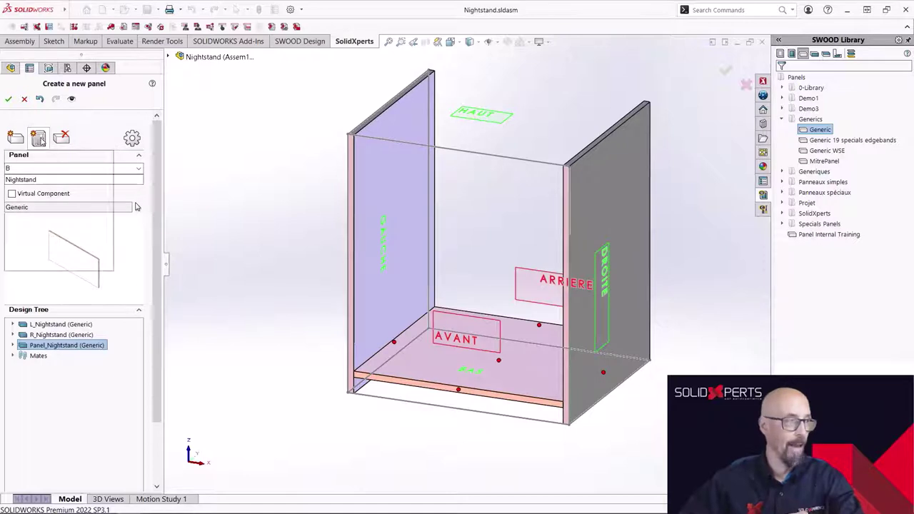
left_click(53, 168)
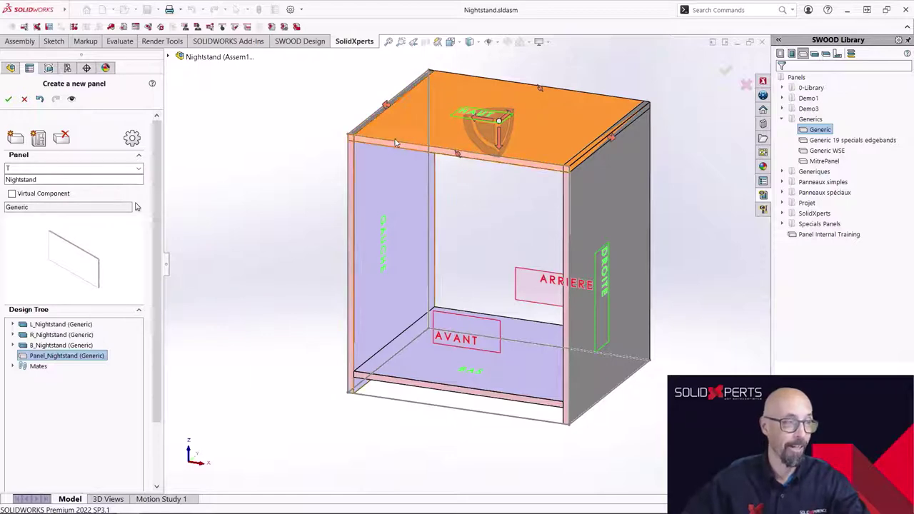
scroll(410, 136, "down", 3)
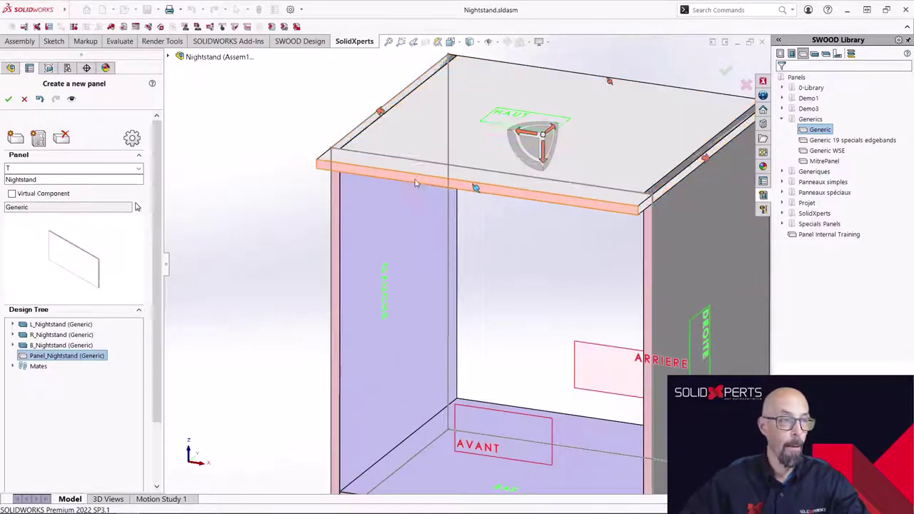
left_click(335, 179)
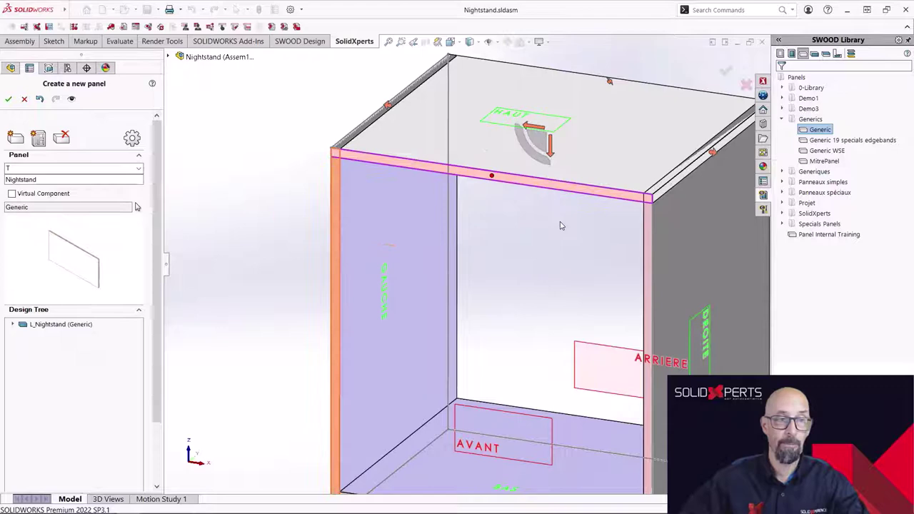
scroll(536, 259, "up", 5)
Pick the top front edges so panel T spans across both side panels.
middle_click_drag(536, 259, 430, 247)
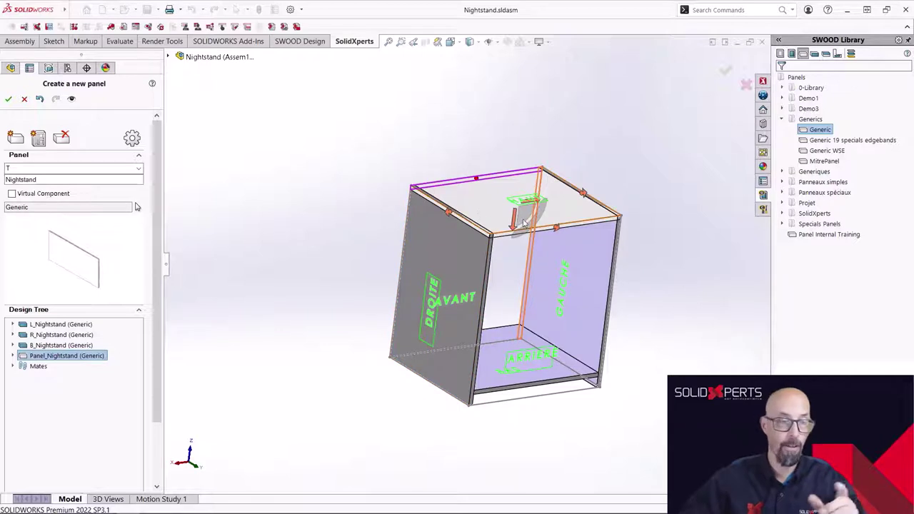
scroll(548, 210, "down", 3)
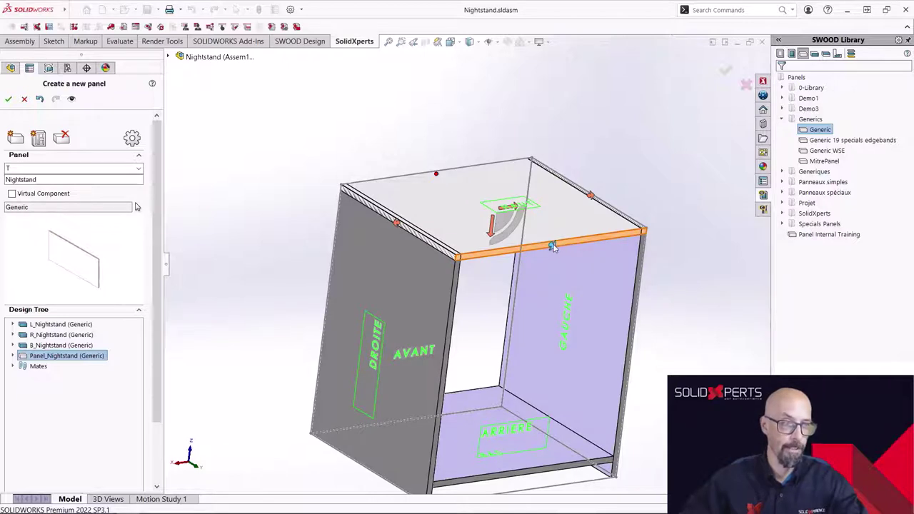
left_click(553, 247)
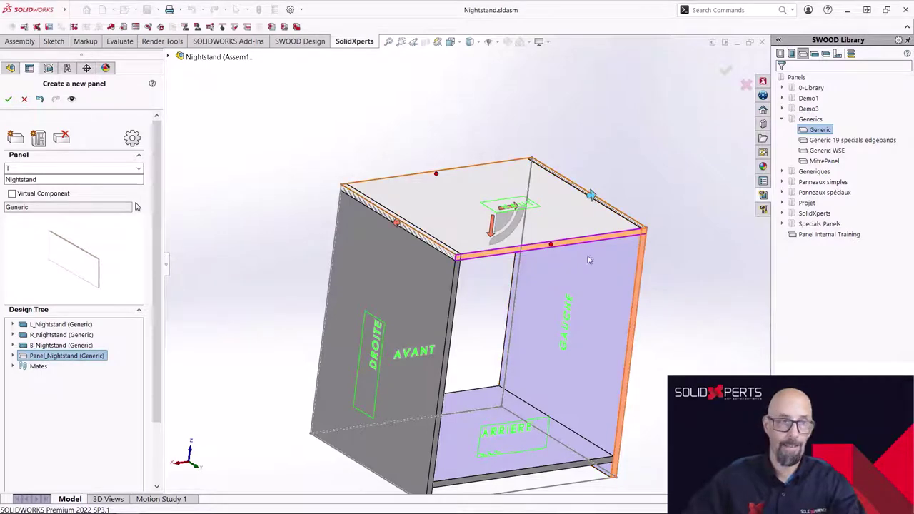
middle_click_drag(653, 290, 652, 229)
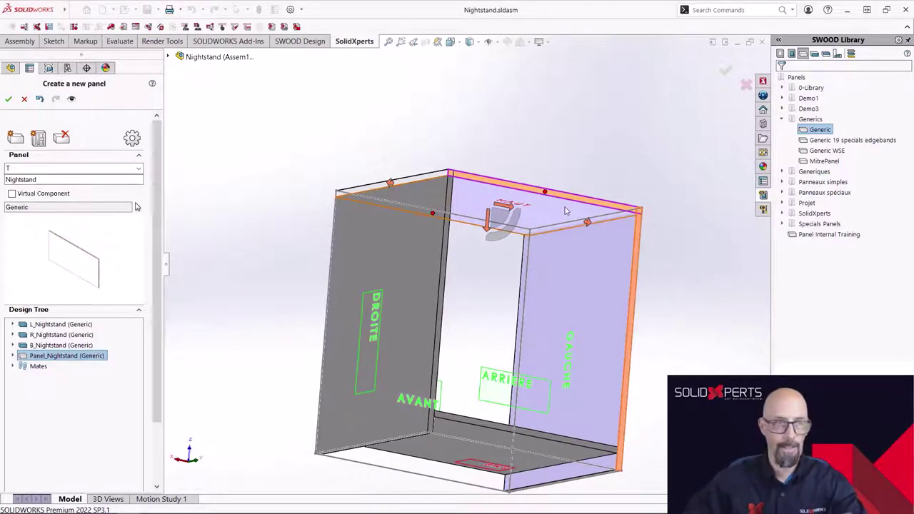
scroll(564, 210, "down", 3)
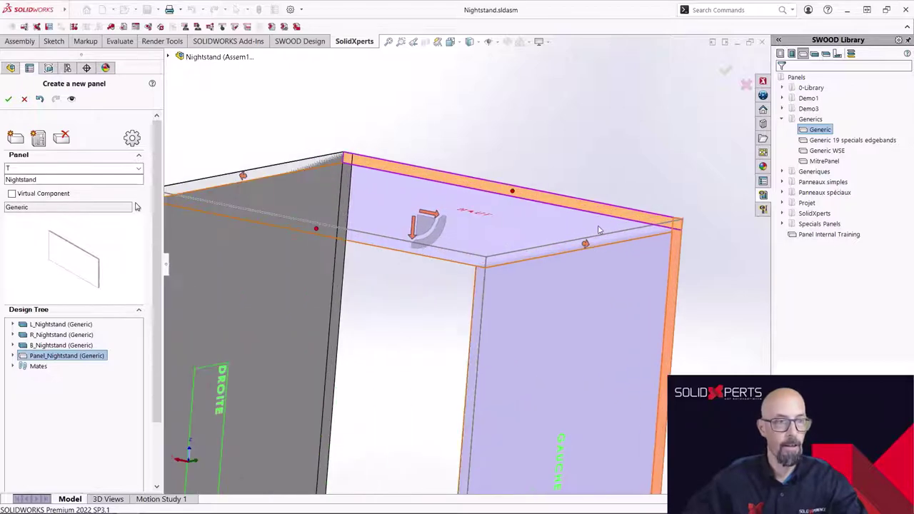
middle_click_drag(600, 230, 651, 227)
left_click(651, 228)
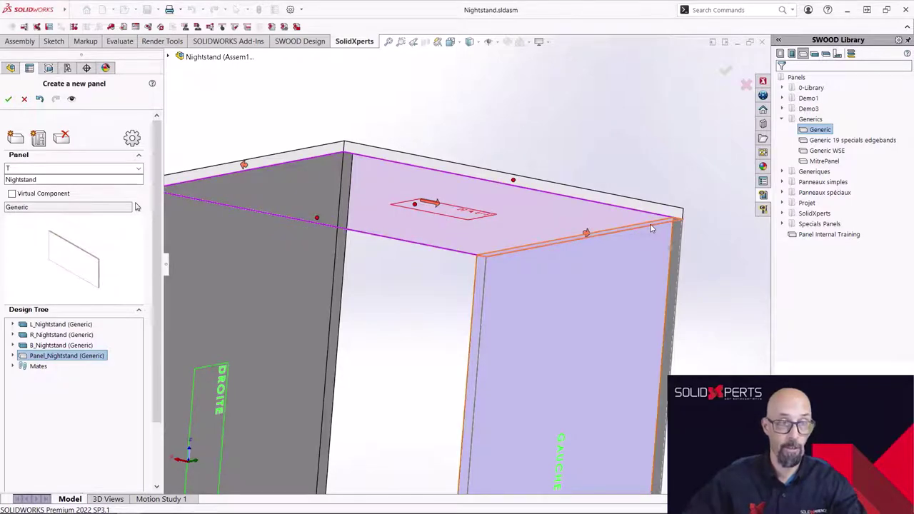
key("f")
middle_click_drag(378, 344, 479, 253)
scroll(471, 304, "down", 1)
scroll(467, 302, "up", 2)
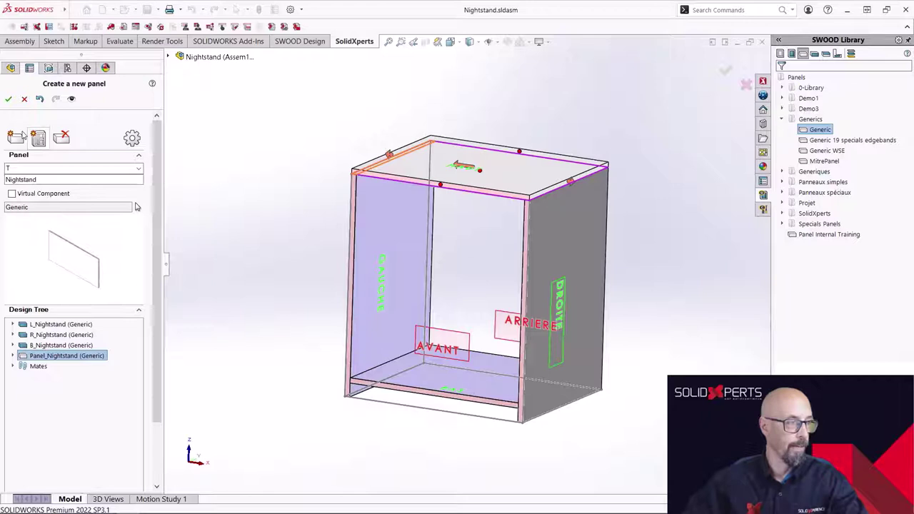
Finish creating the four panels, hide dimensions and annotations, and test dragging the top panel.
left_click(9, 98)
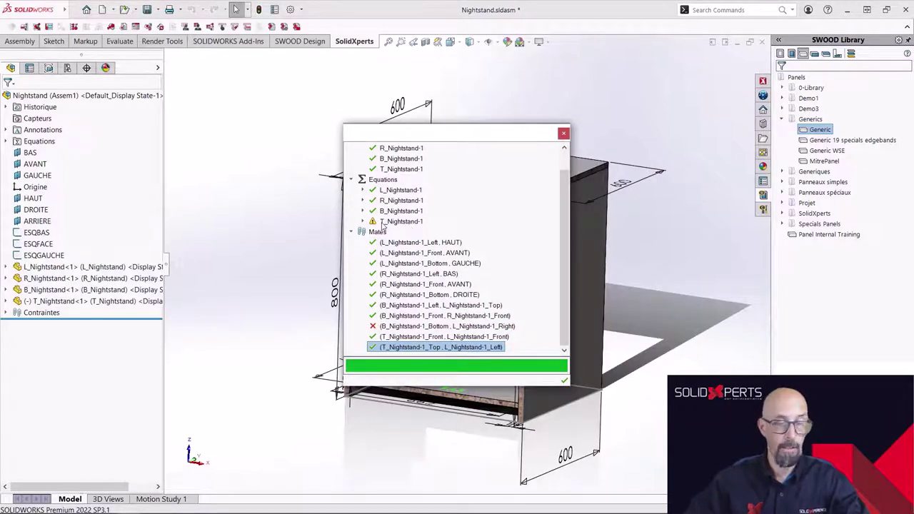
left_click(564, 381)
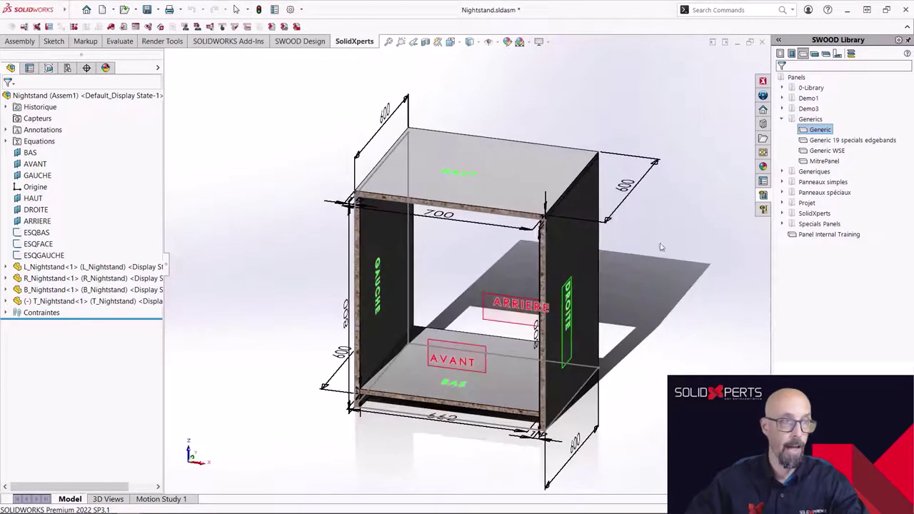
left_click(488, 41)
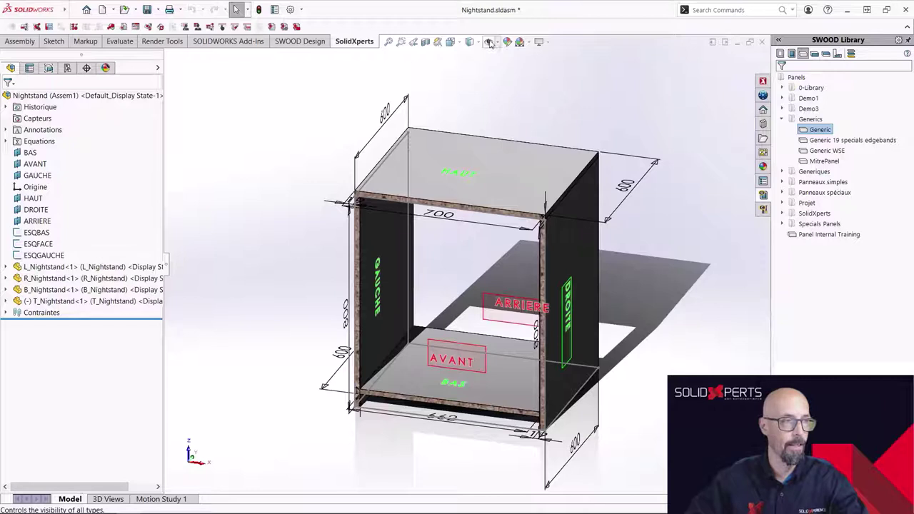
scroll(468, 222, "down", 2)
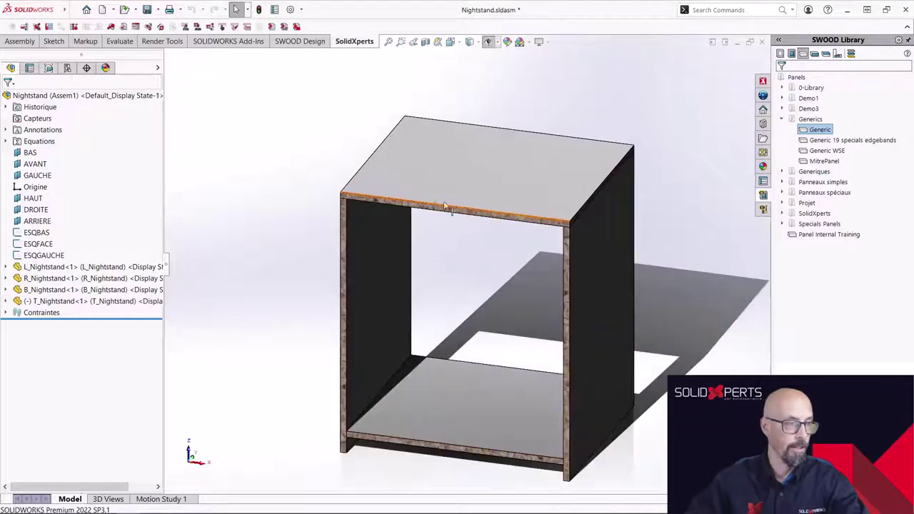
left_click(477, 196)
mouse_move(473, 194)
left_mouse_down()
mouse_move(429, 184)
mouse_move(514, 200)
mouse_move(469, 194)
mouse_move(479, 195)
mouse_move(479, 170)
mouse_move(480, 181)
left_mouse_up()
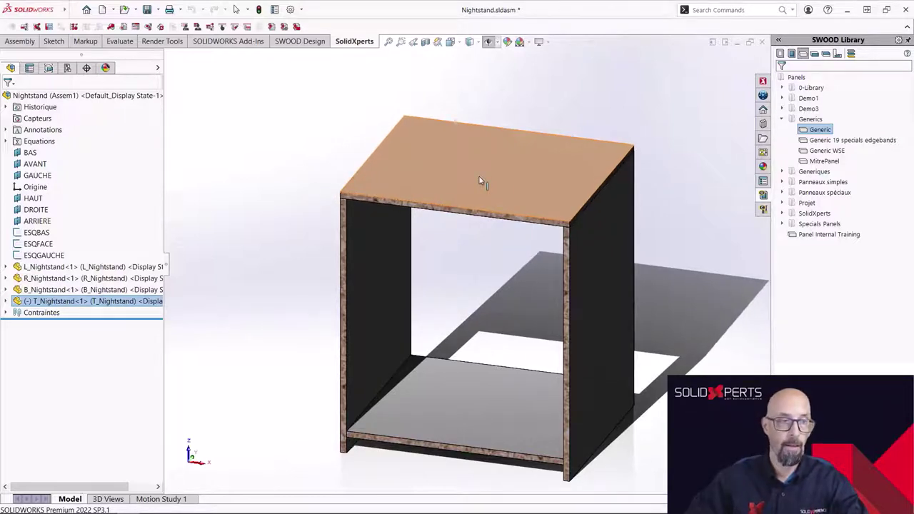
left_click(664, 173)
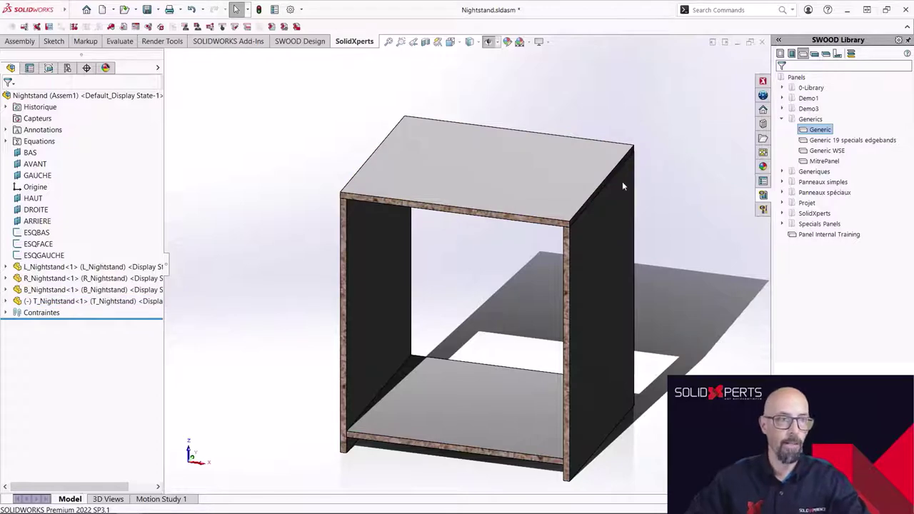
Apply a Width mate centring T_Nightstand between R_Nightstand and L_Nightstand.
middle_click_drag(556, 271, 530, 266)
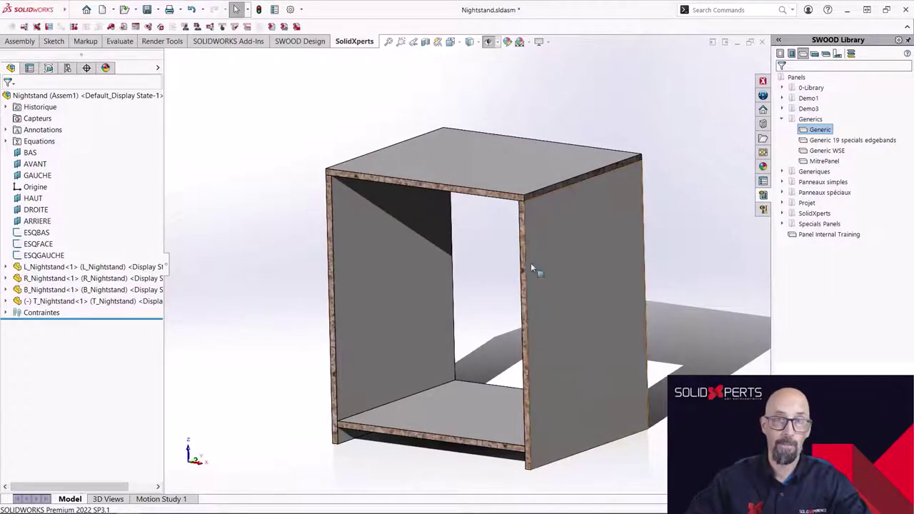
scroll(532, 264, "down", 5)
left_click(562, 240)
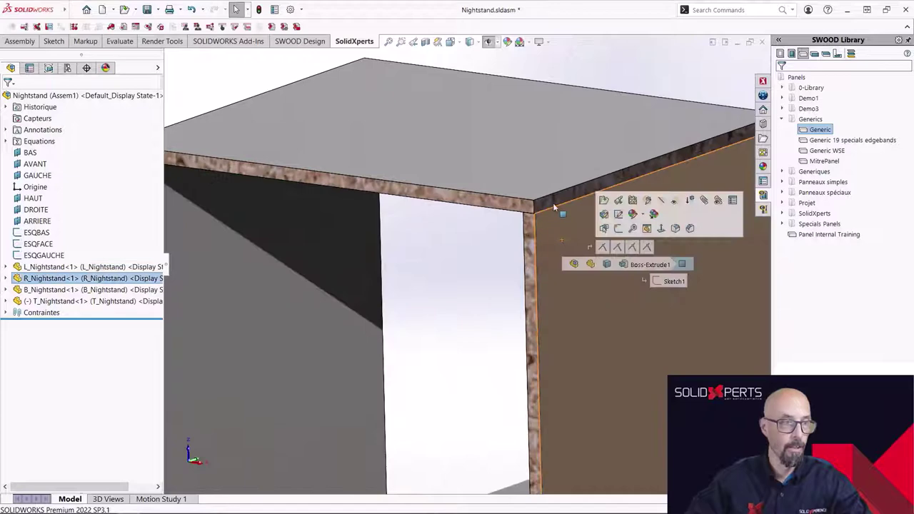
left_click(553, 206, "ctrl")
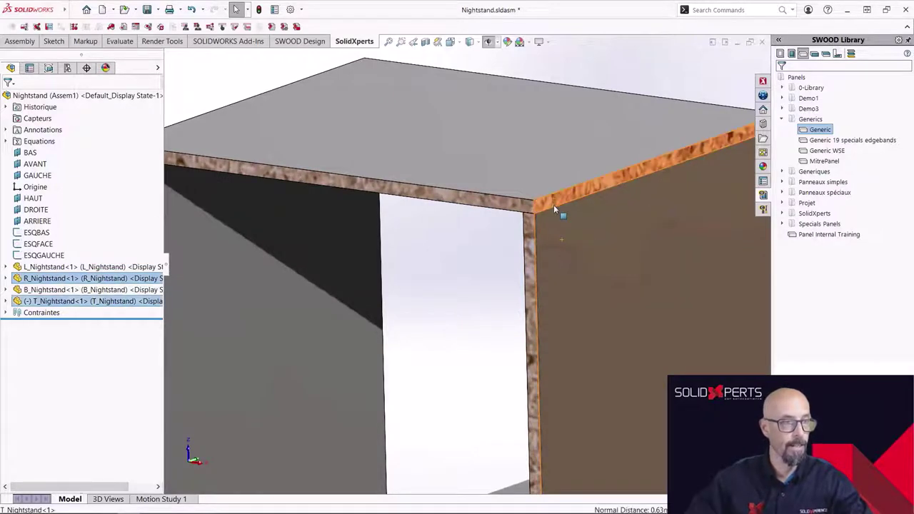
key("f")
middle_click_drag(459, 265, 428, 273)
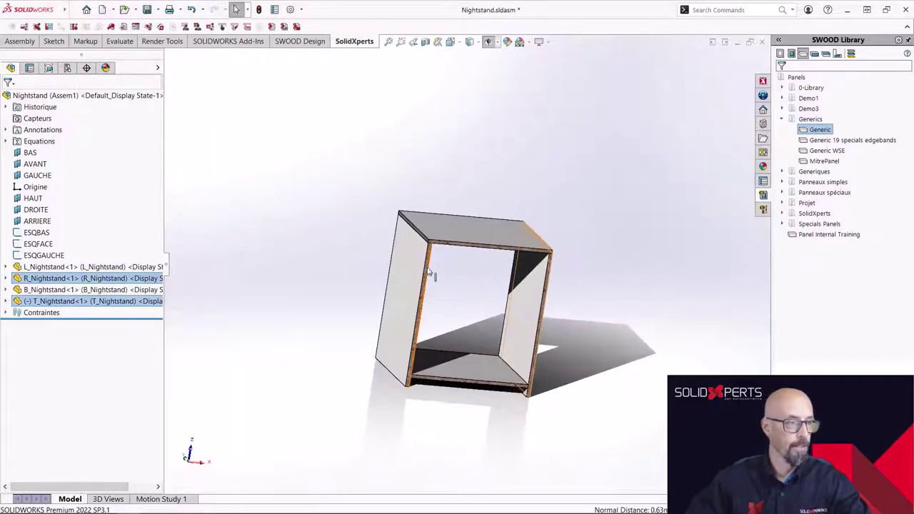
scroll(428, 273, "down", 6)
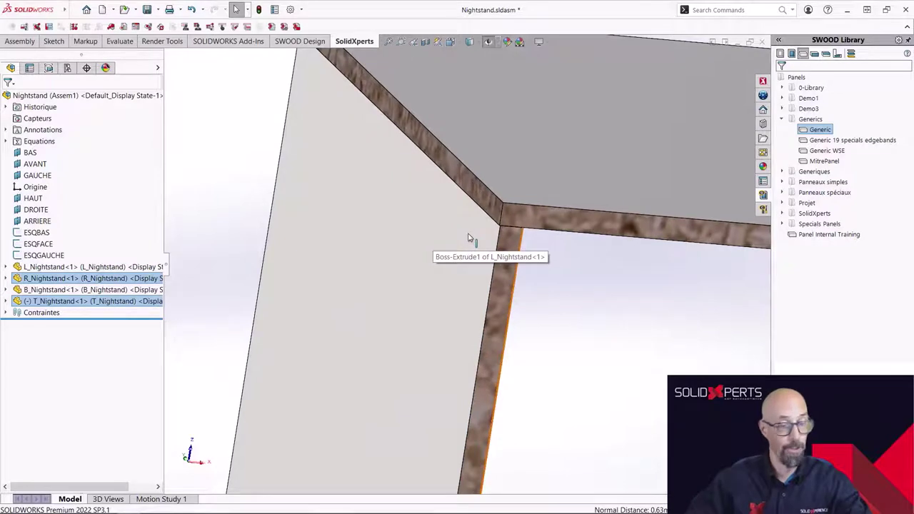
left_click(472, 240, "ctrl")
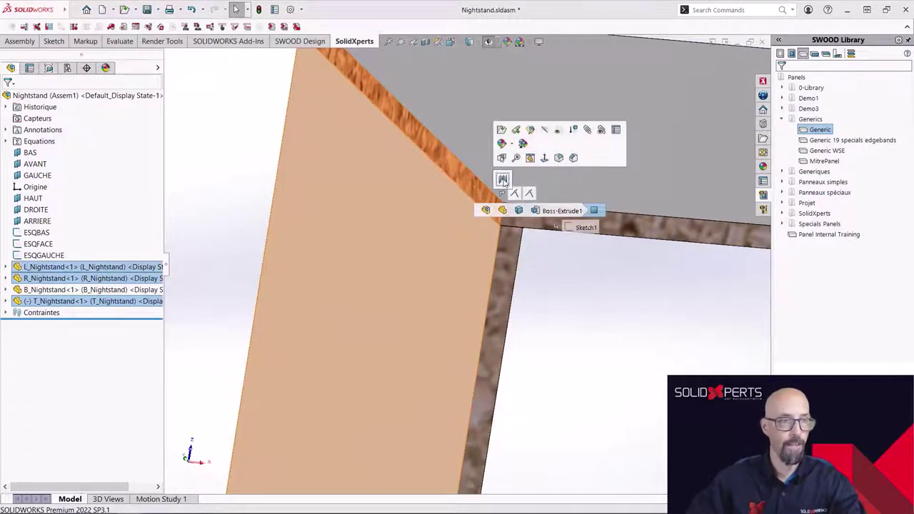
left_click(502, 180)
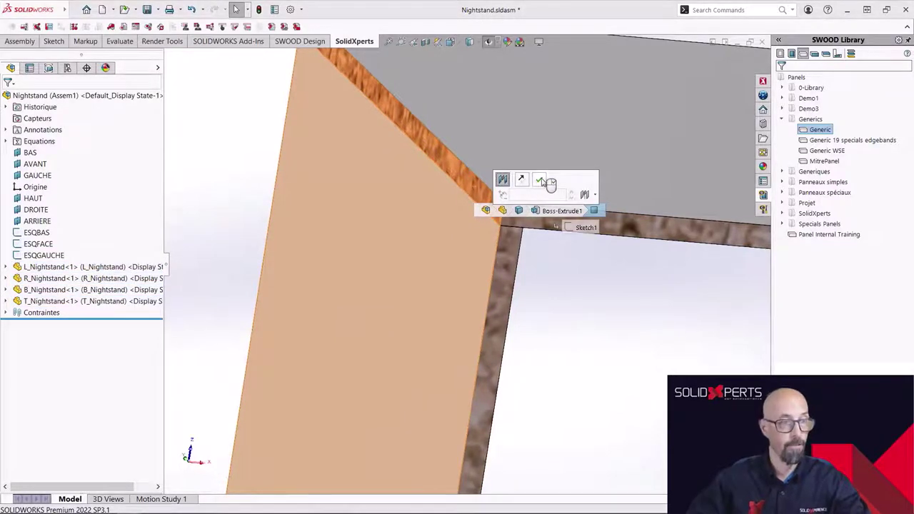
left_click(540, 180)
scroll(547, 184, "up", 6)
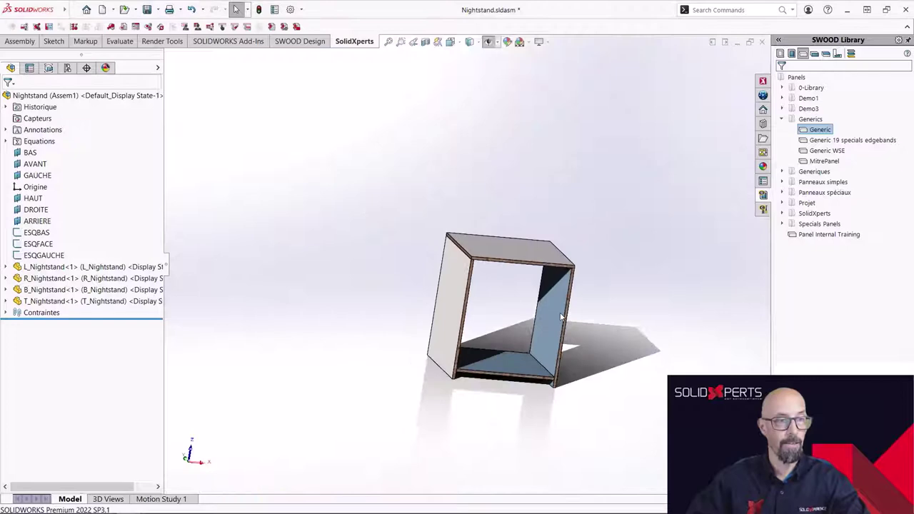
Inspect the finished carcass from the front and display the SWOOD Design tab's commands.
middle_click_drag(482, 243, 434, 235)
scroll(390, 221, "down", 5)
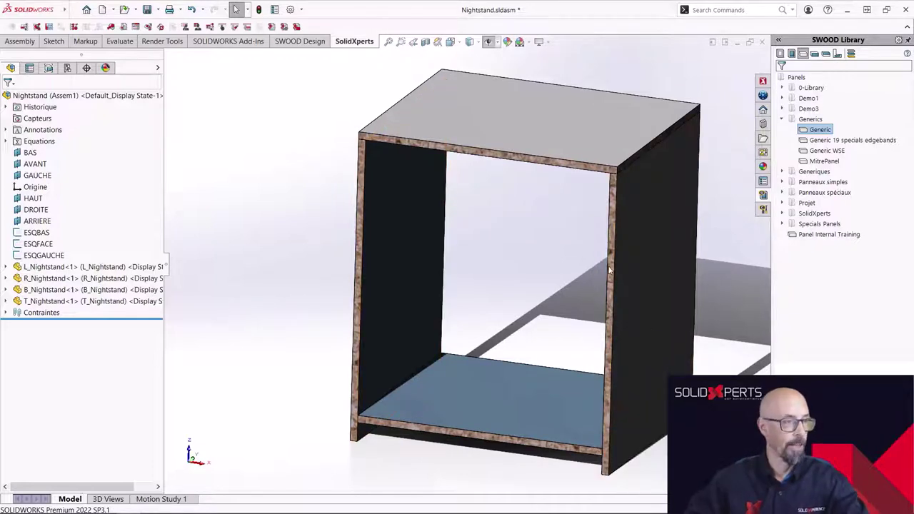
scroll(597, 272, "up", 3)
middle_click_drag(498, 271, 492, 281)
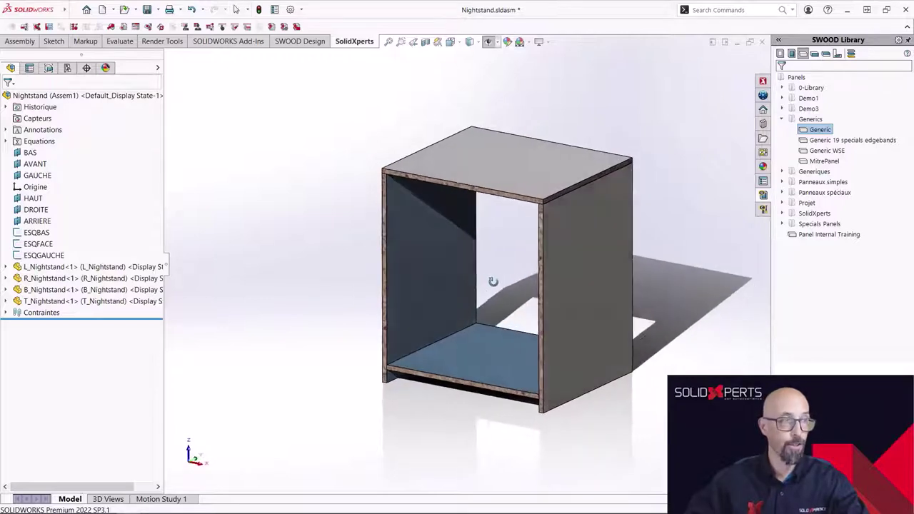
left_click(307, 41)
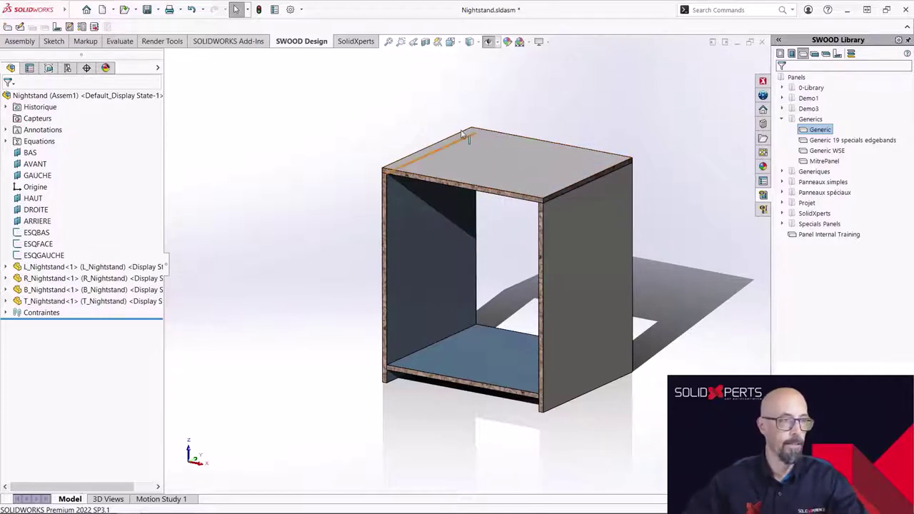
Edit panel T_Nightstand and clear its fixed 700 mm length.
left_click(20, 29)
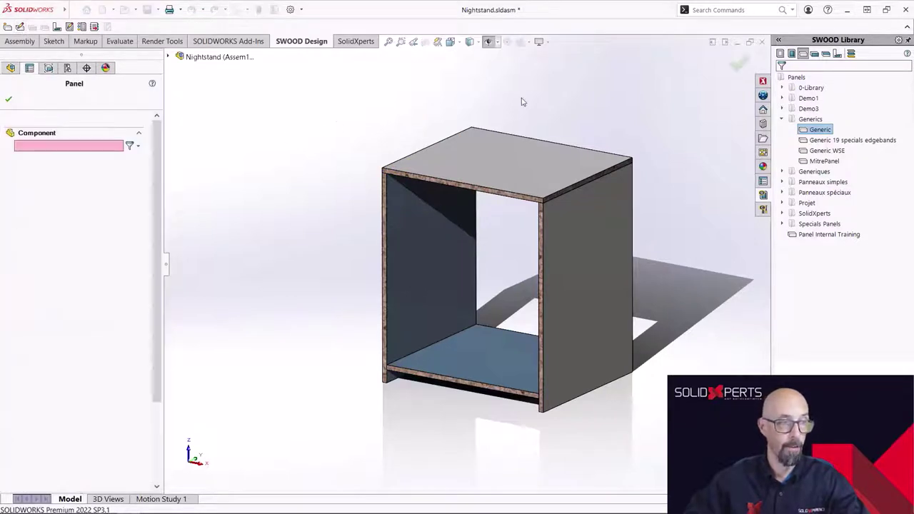
left_click(520, 172)
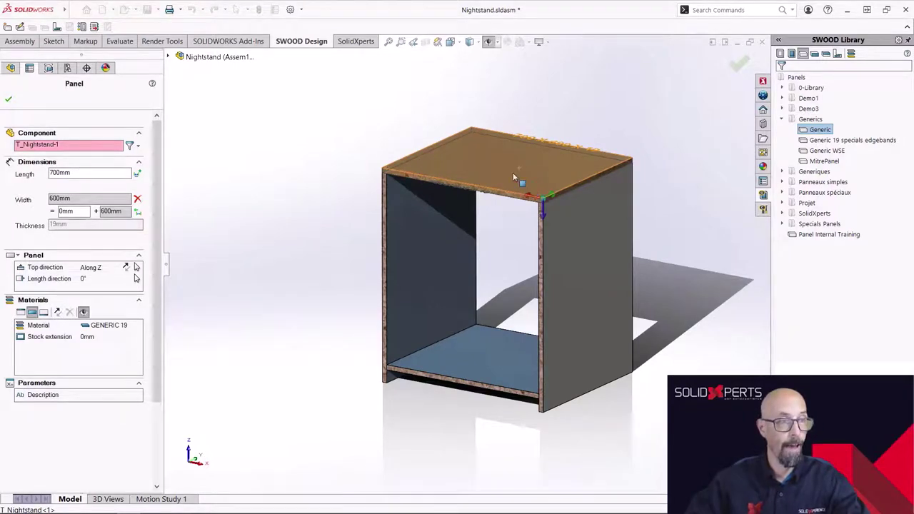
middle_click_drag(513, 172, 567, 142)
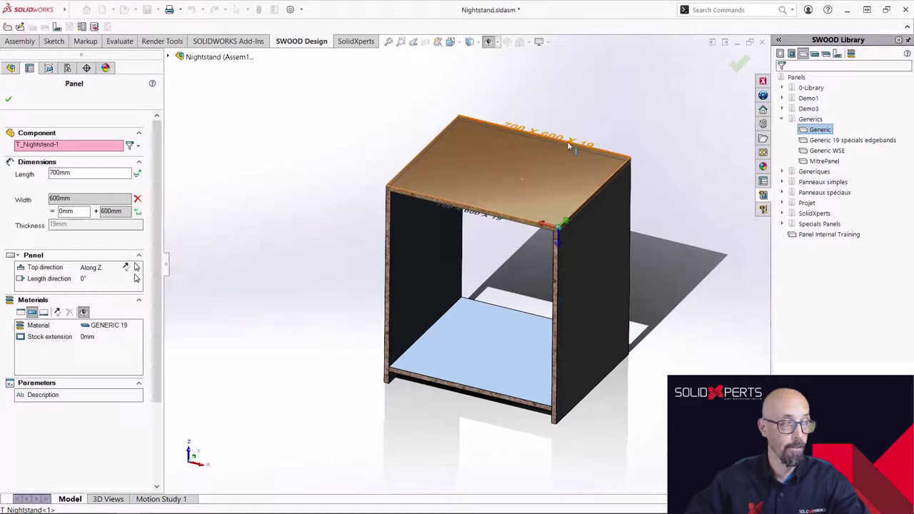
left_click(108, 172)
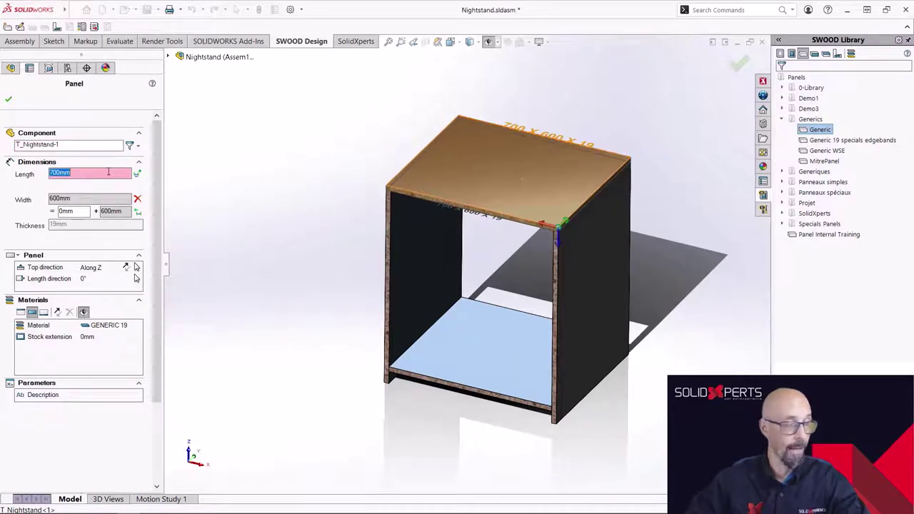
key("BackSpace")
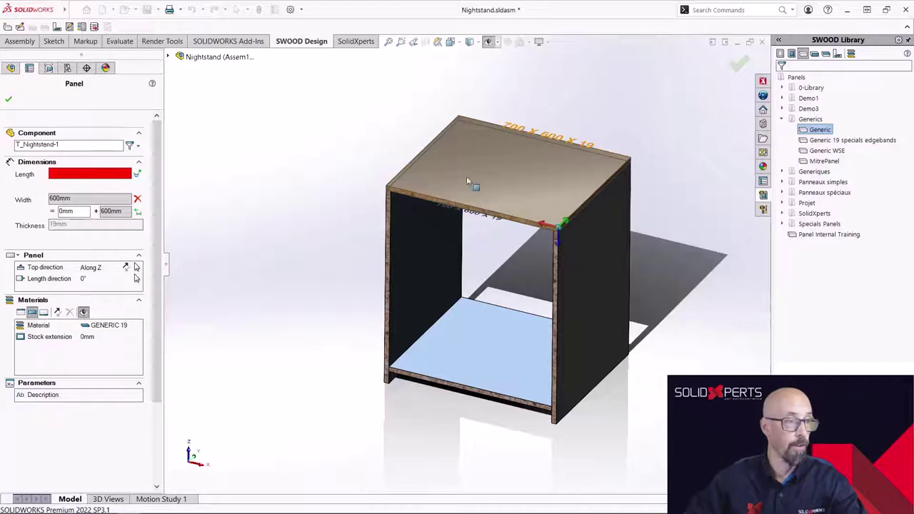
Drive the top's length from the 700 mm side-to-side distance plus 50 mm, giving 750 mm.
middle_click_drag(504, 202, 493, 233)
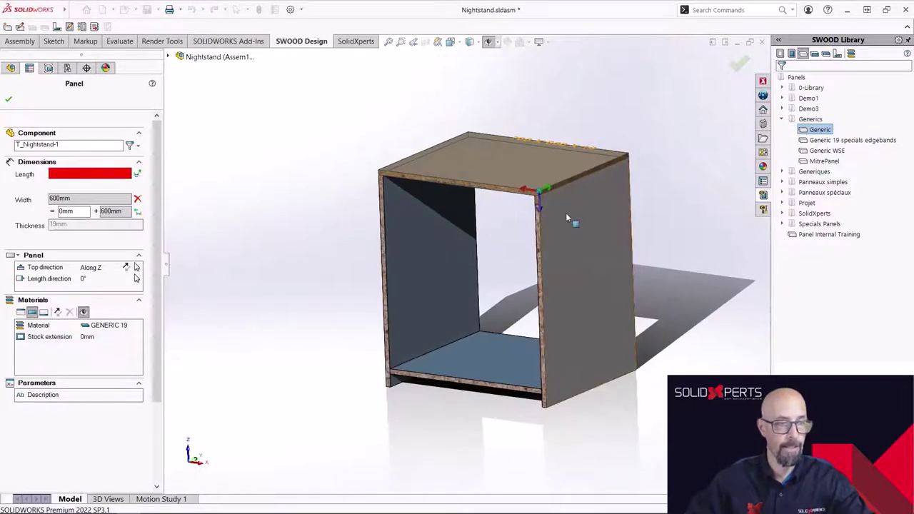
middle_click_drag(495, 235, 461, 209)
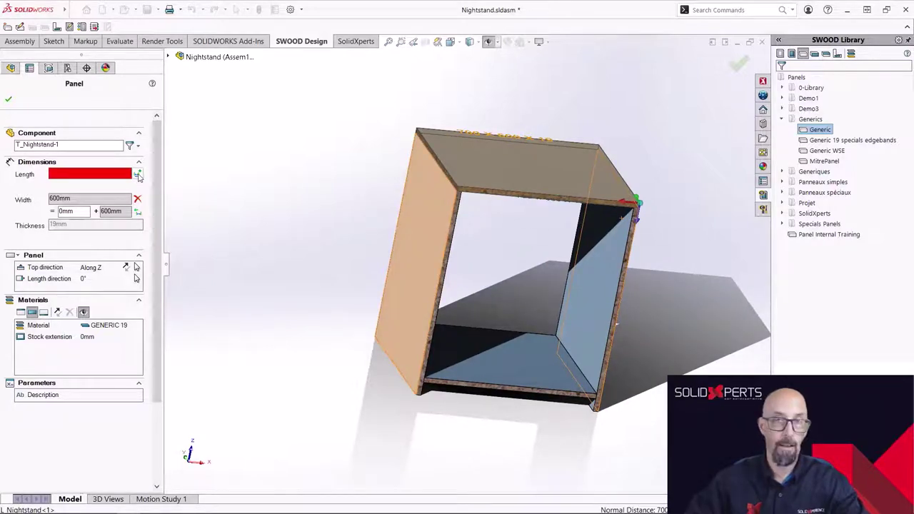
left_click(139, 176)
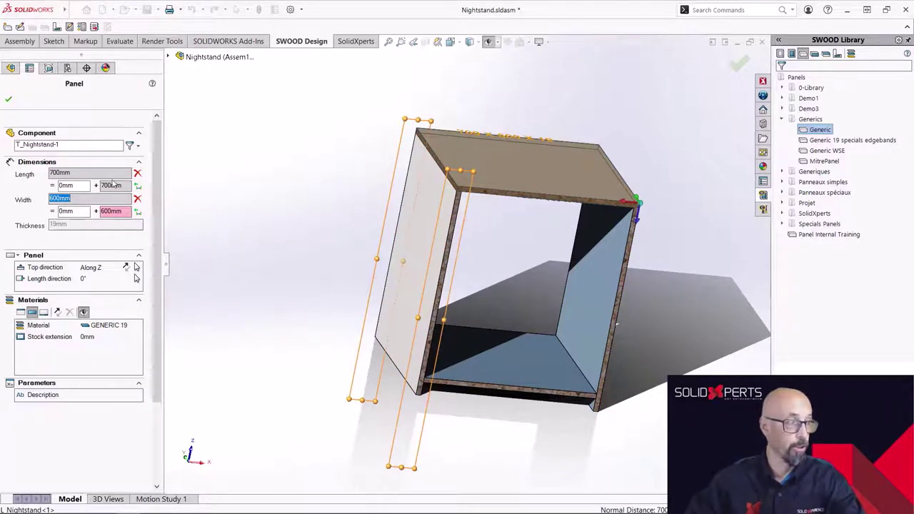
left_click(75, 186)
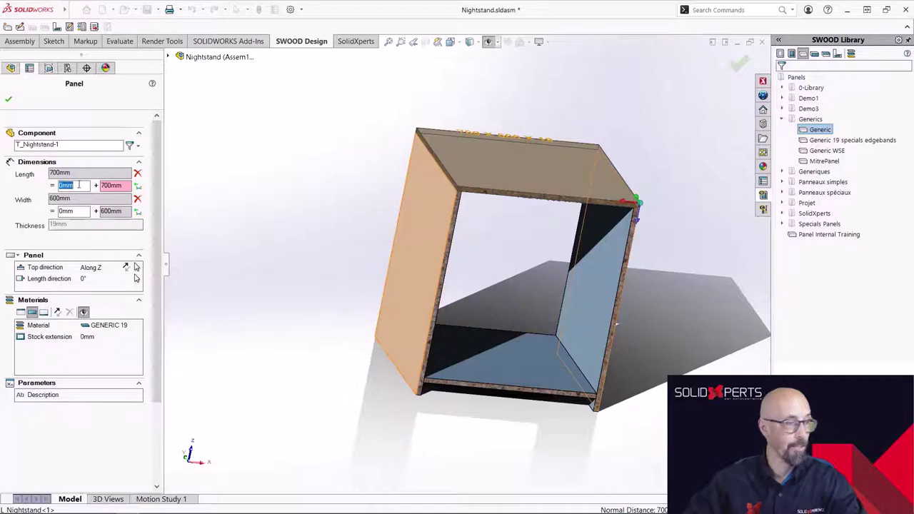
type("5")
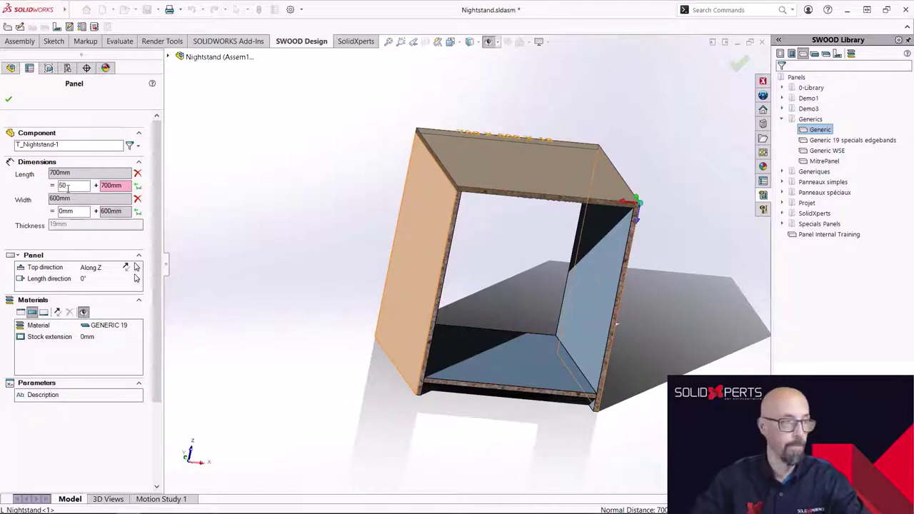
type("0")
key("Return")
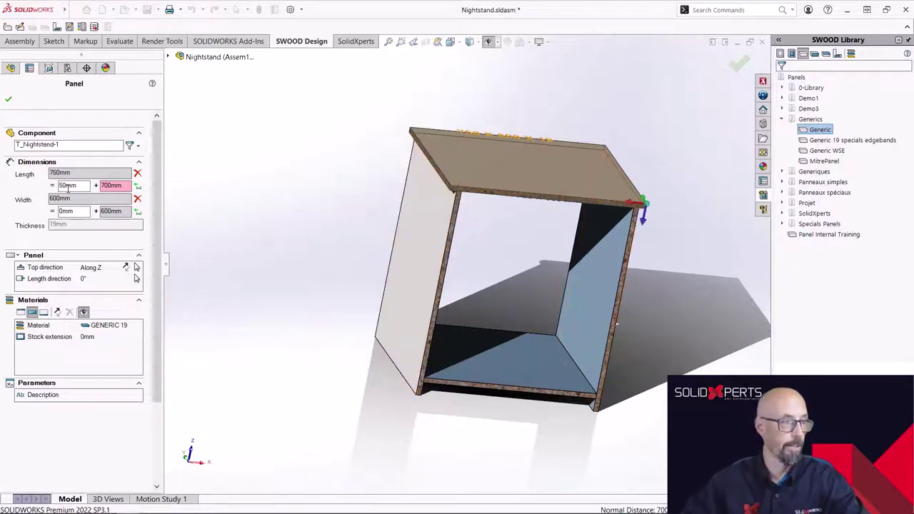
left_click(10, 99)
middle_click_drag(504, 253, 471, 241)
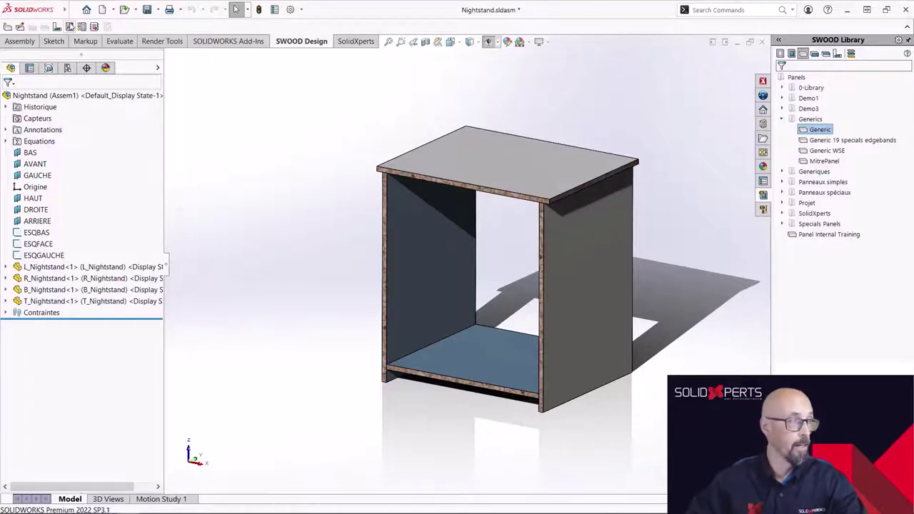
Change the SWOOD Frame width from 700 mm to 900 mm so the panels resize with it.
left_click(71, 26)
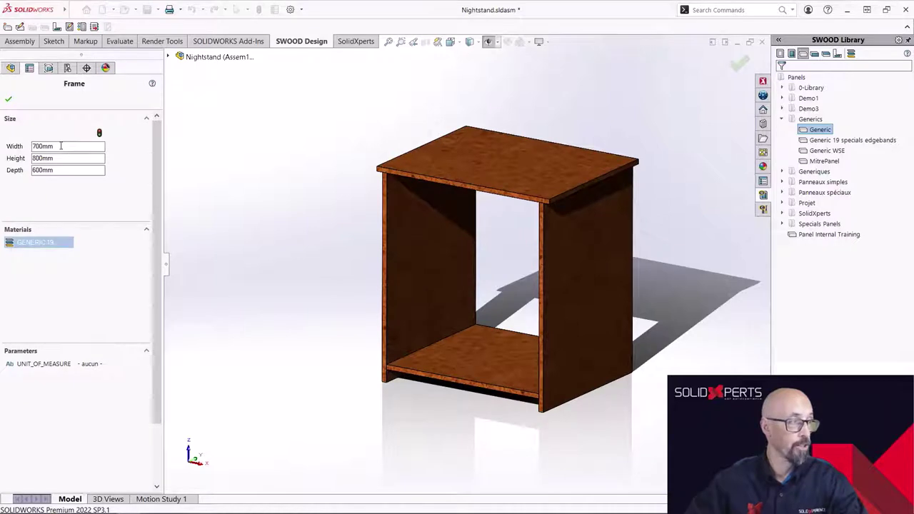
double_click(67, 147)
type("400")
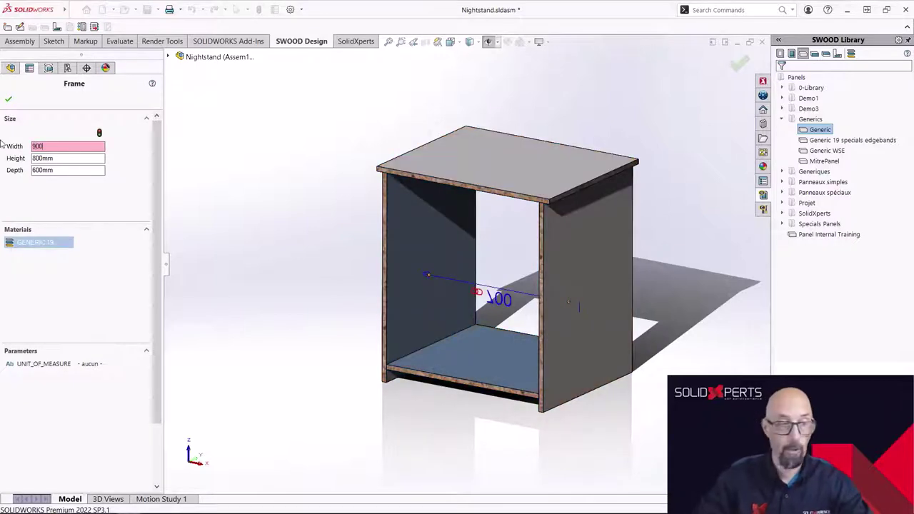
key("Escape")
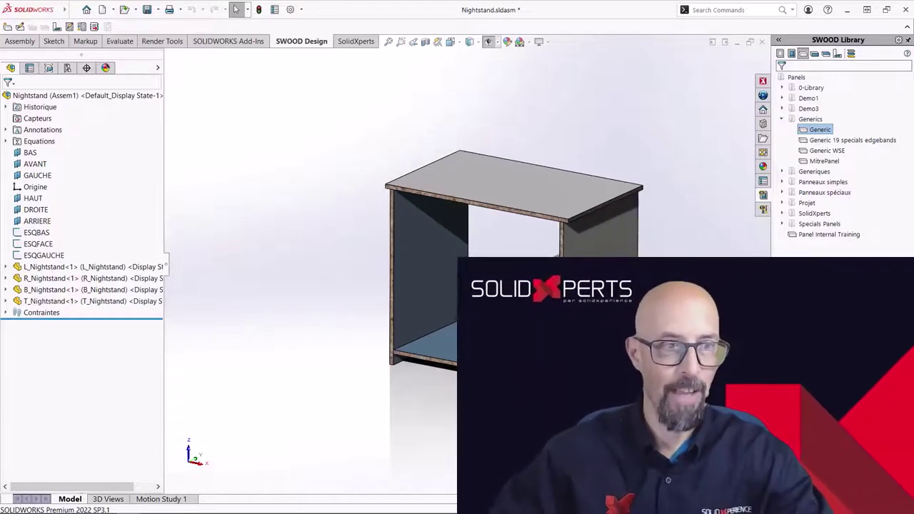
scroll(369, 411, "down", 2)
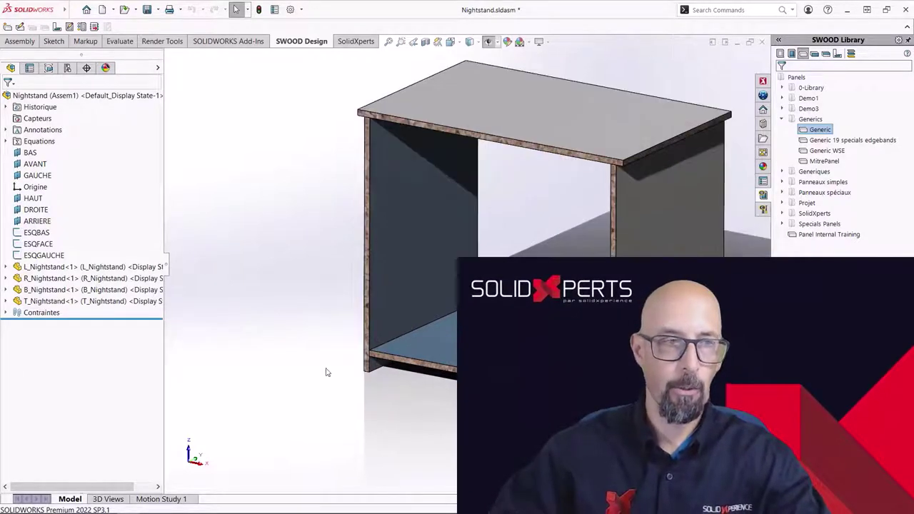